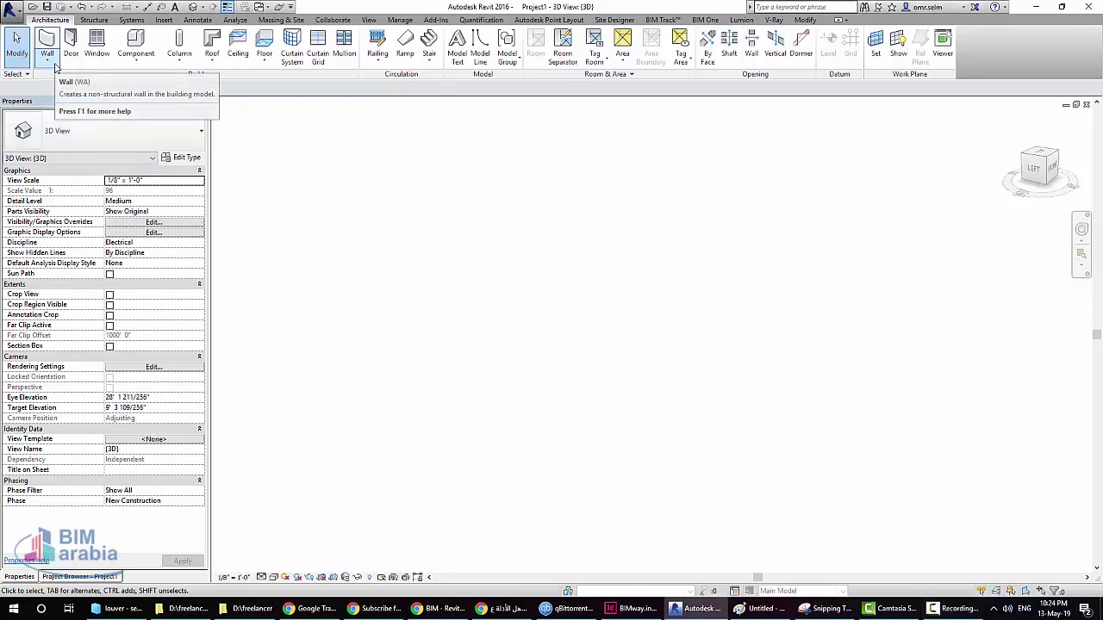
Step: Draw one straight Curtain Wall 1 wall, 20' tall on Level 1, from left to right
{"action": "left_click", "coordinate": [53, 64]}
{"action": "left_click", "coordinate": [76, 84]}
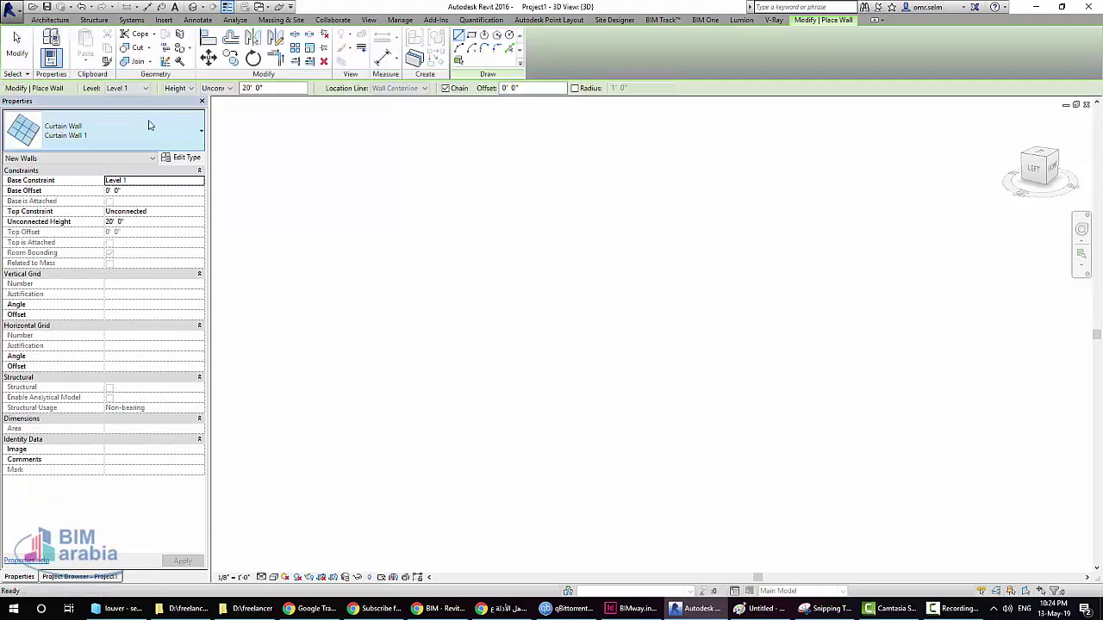
{"action": "left_click", "coordinate": [148, 125]}
{"action": "left_click", "coordinate": [121, 343]}
{"action": "left_click", "coordinate": [335, 280]}
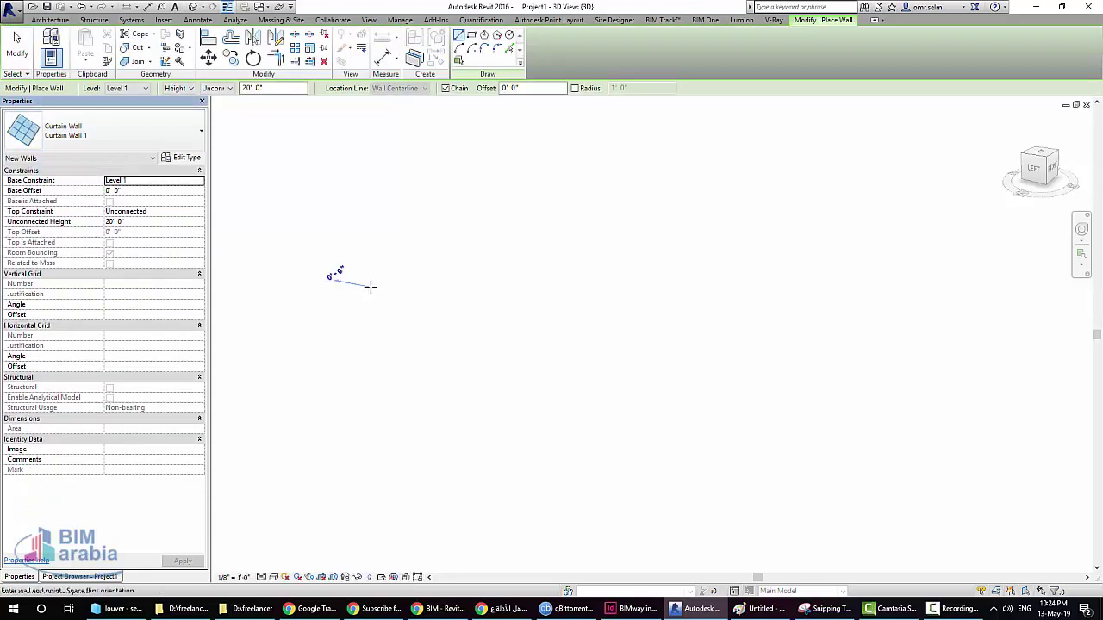
{"action": "left_click", "coordinate": [887, 363]}
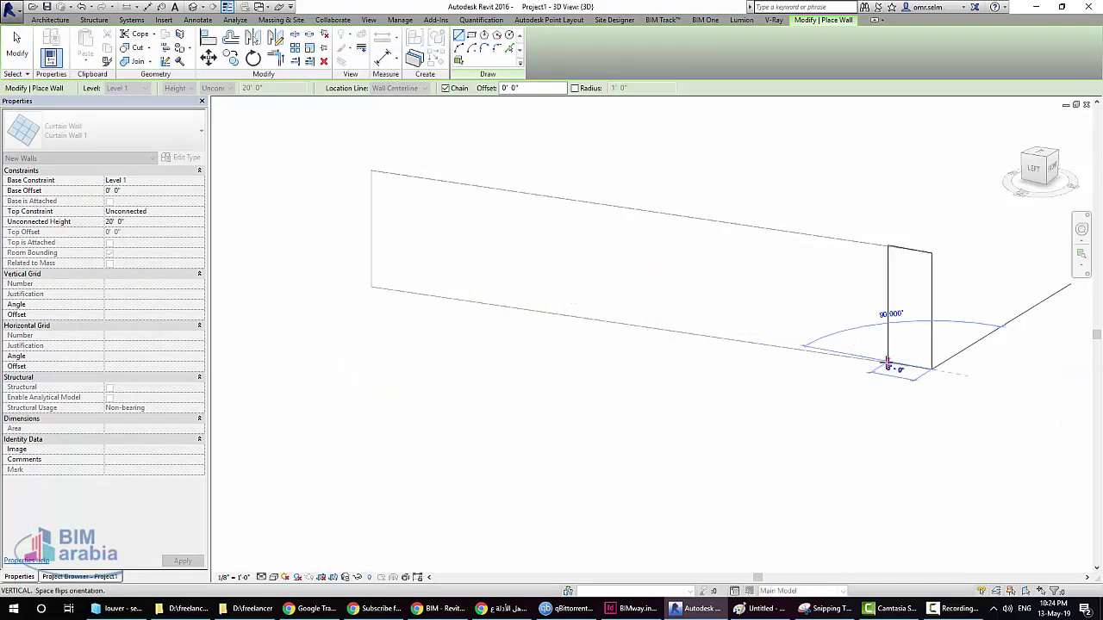
{"action": "key", "text": "Escape"}
{"action": "key", "text": "Escape"}
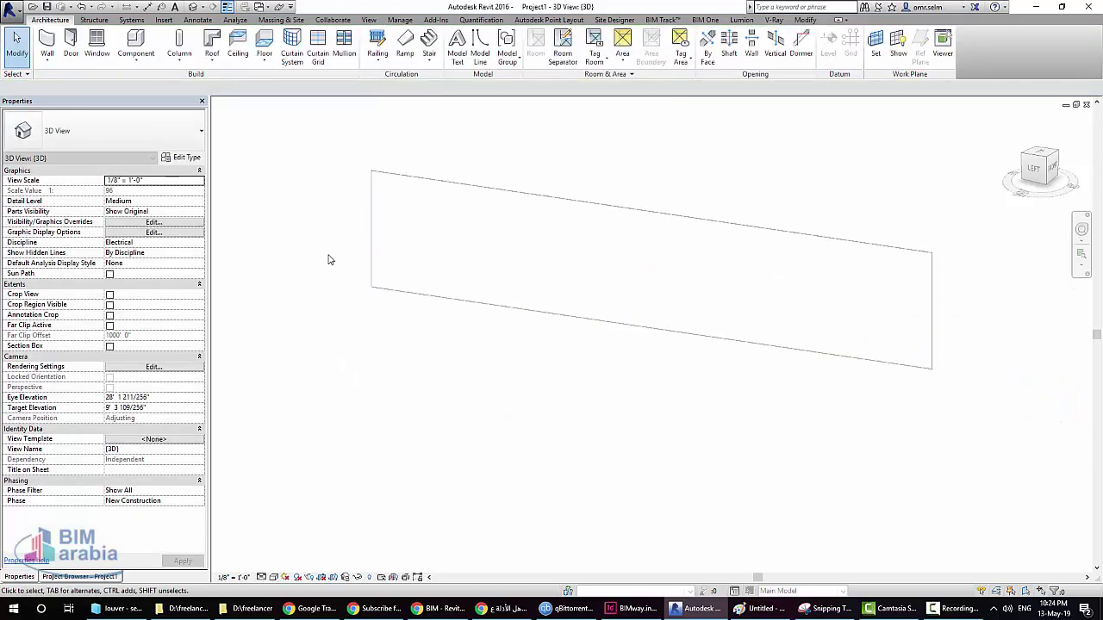
Step: Set the 3D view discipline to Architectural and orbit to a diagonal view of the wall
{"action": "left_click", "coordinate": [200, 243]}
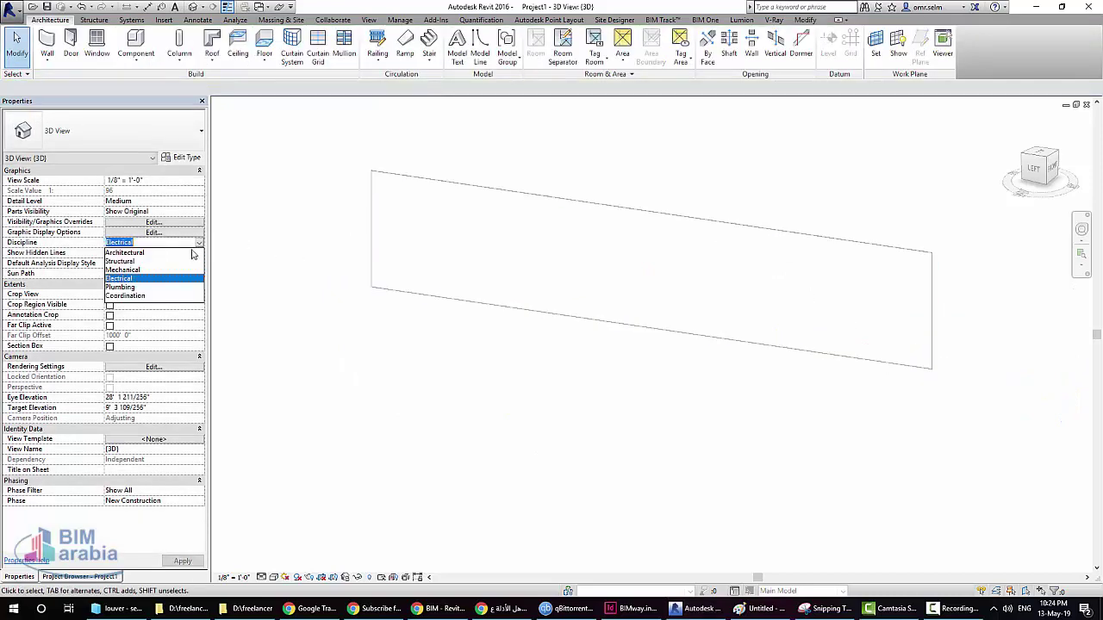
{"action": "left_click", "coordinate": [134, 255]}
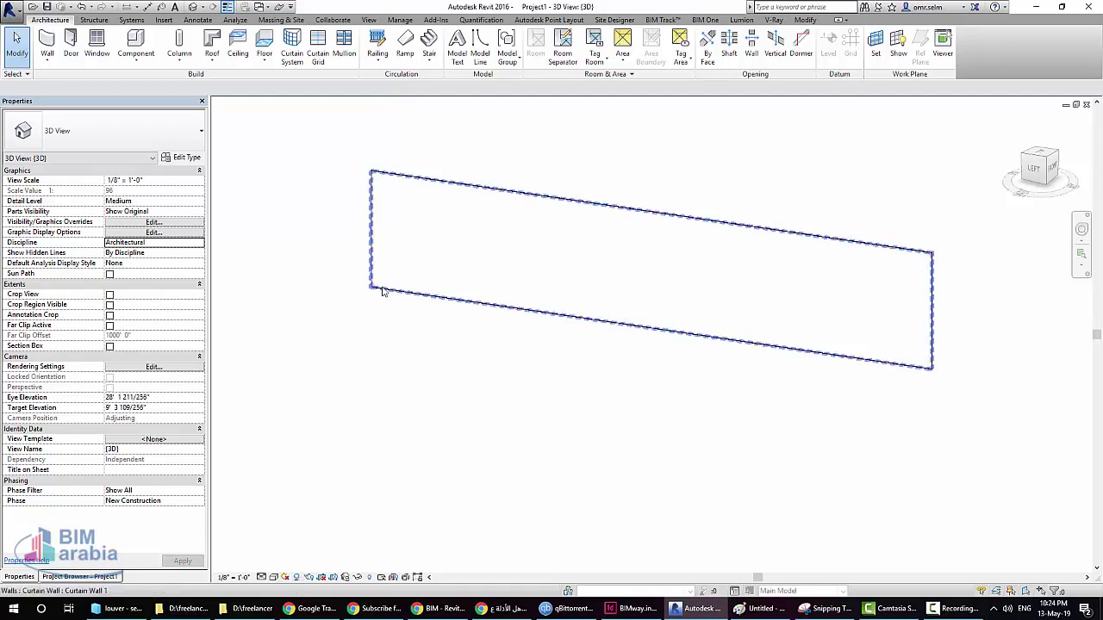
{"action": "mouse_move", "coordinate": [374, 312]}
{"action": "middle_mouse_down", "text": "shift"}
{"action": "mouse_move", "coordinate": [644, 376]}
{"action": "mouse_move", "coordinate": [453, 340]}
{"action": "middle_mouse_up", "text": "shift"}
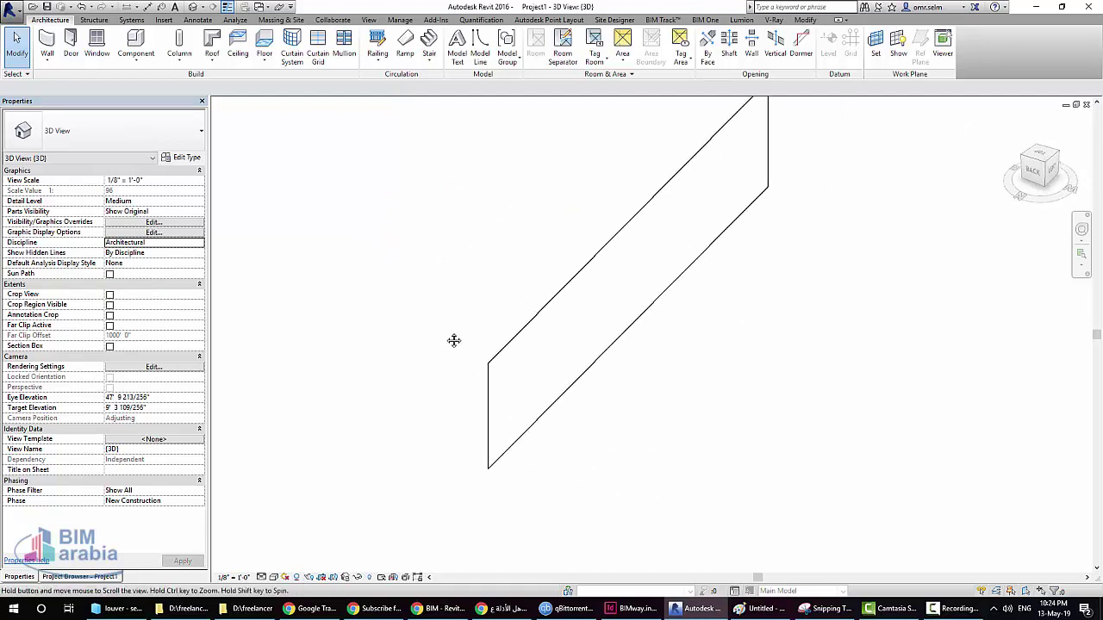
Step: Shade the view in Consistent Colors, face the wall, and show the Project Browser
{"action": "left_click", "coordinate": [285, 577]}
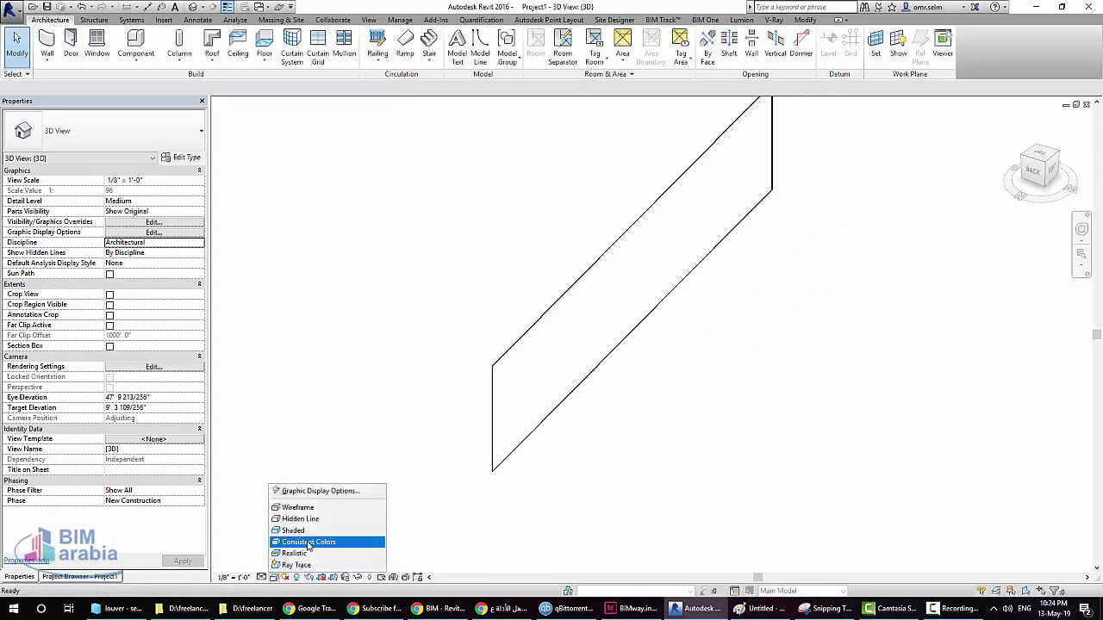
{"action": "left_click", "coordinate": [309, 542]}
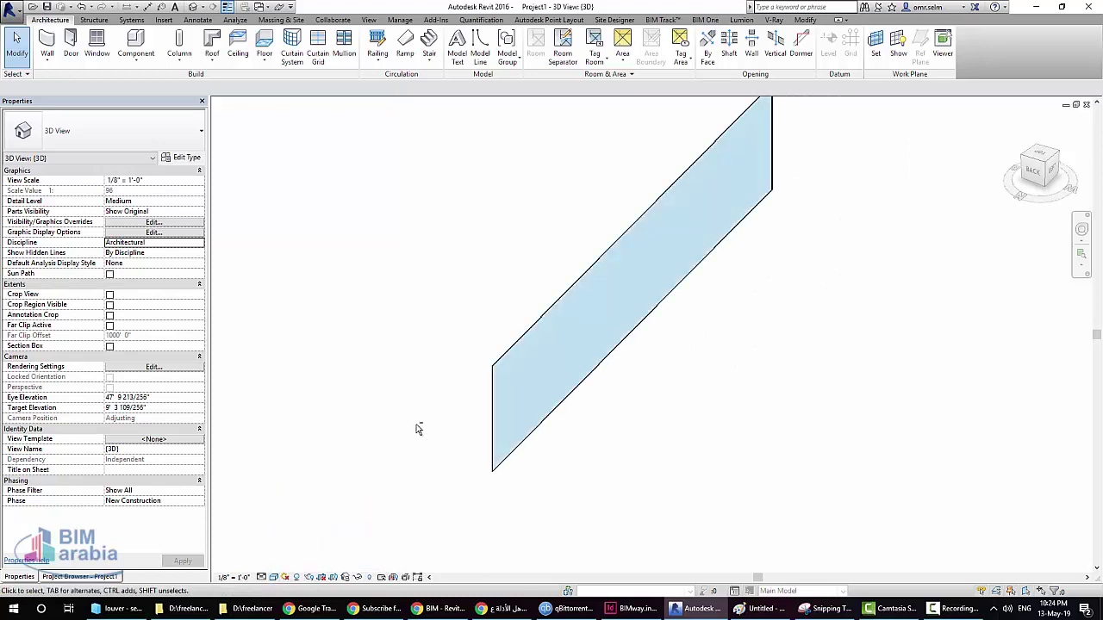
{"action": "middle_click_drag", "start_coordinate": [416, 424], "coordinate": [515, 416], "text": "shift"}
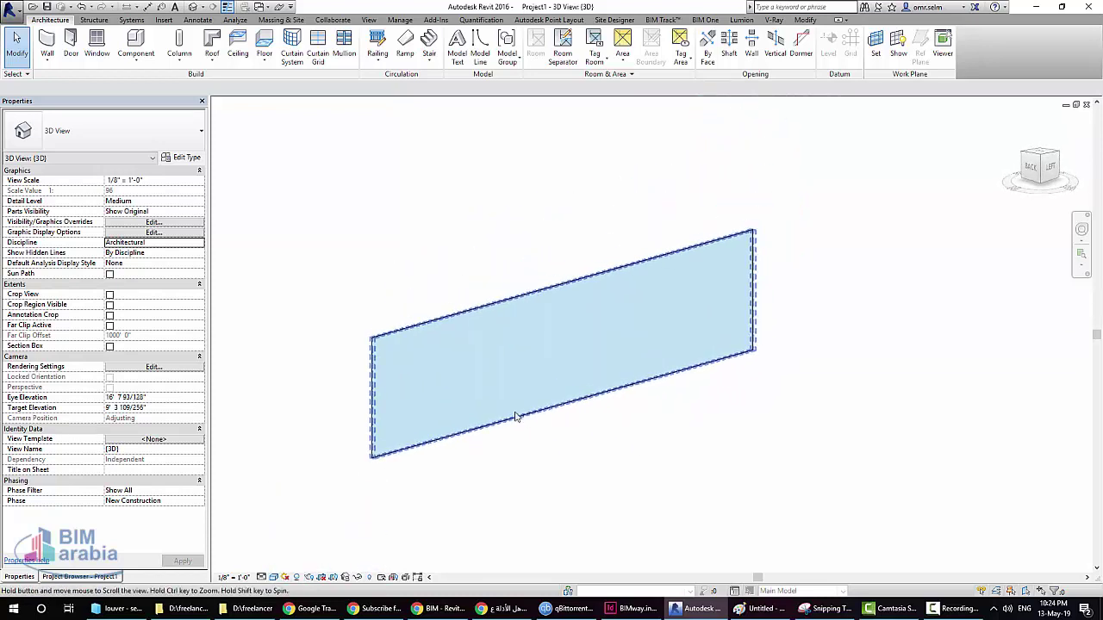
{"action": "left_click", "coordinate": [118, 577]}
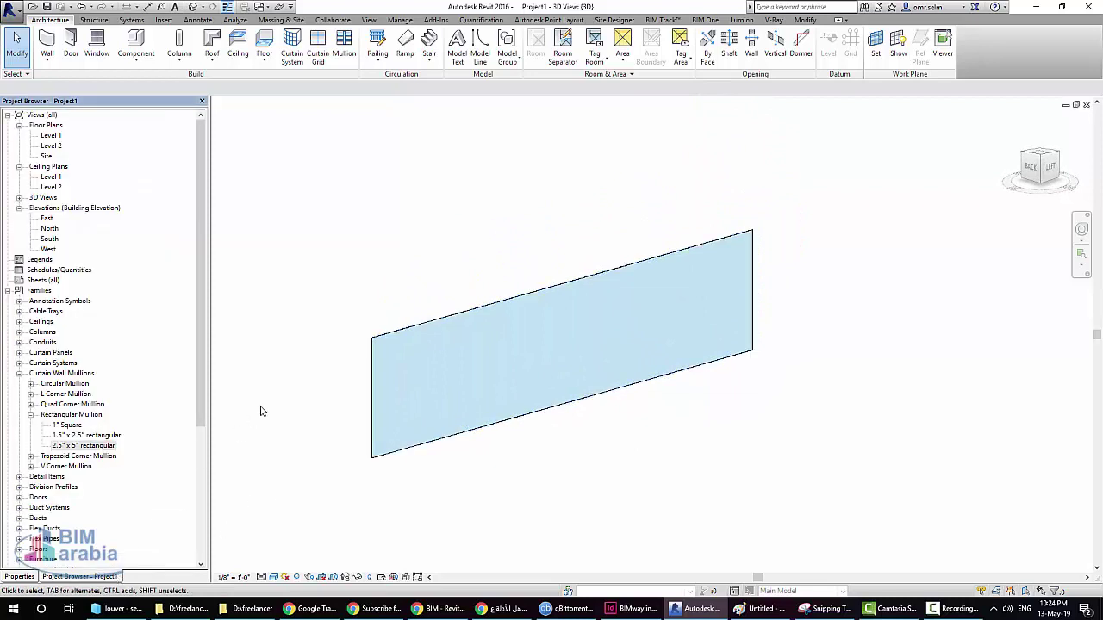
Step: Duplicate the 2.5" x 5" rectangular mullion type as LOUVER and open its type properties
{"action": "left_click", "coordinate": [58, 378]}
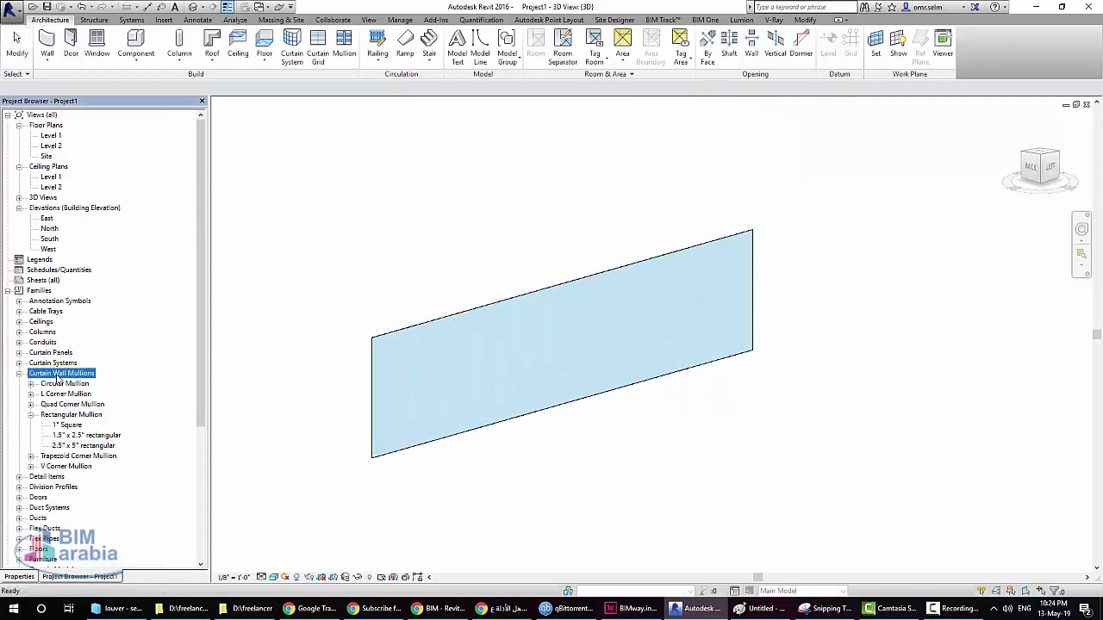
{"action": "right_click", "coordinate": [72, 442]}
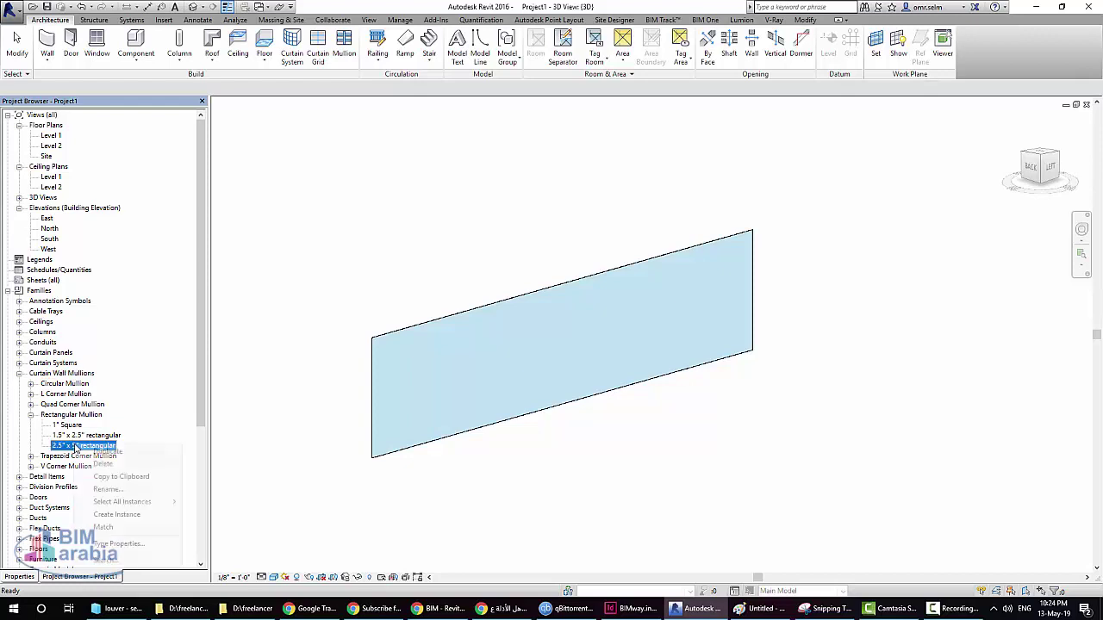
{"action": "left_click", "coordinate": [99, 456]}
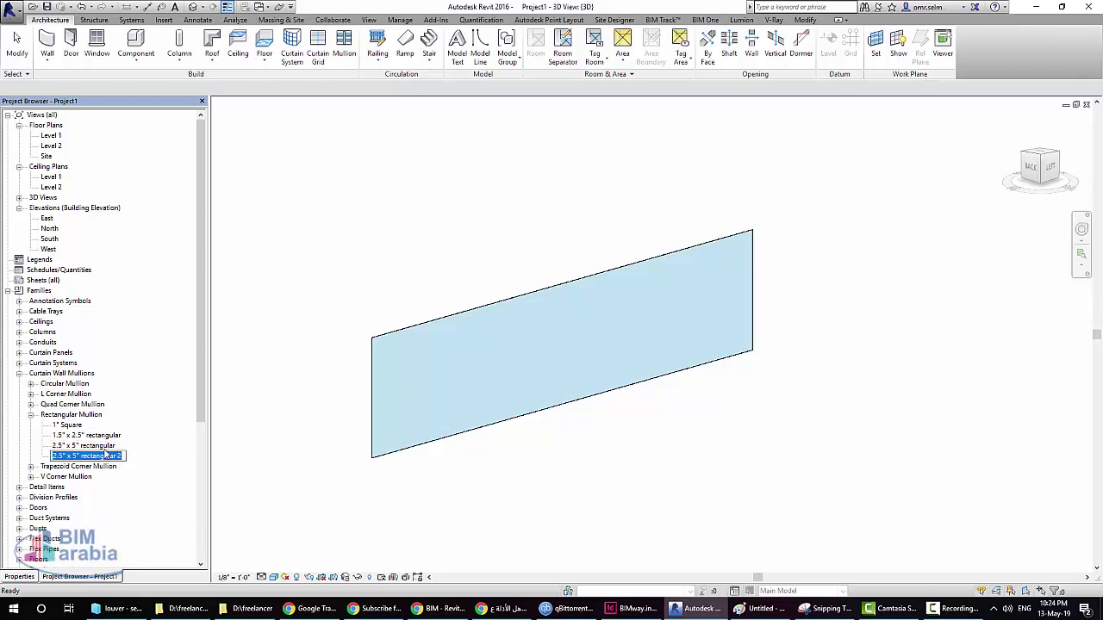
{"action": "type", "text": "LC"}
{"action": "key", "text": "Return"}
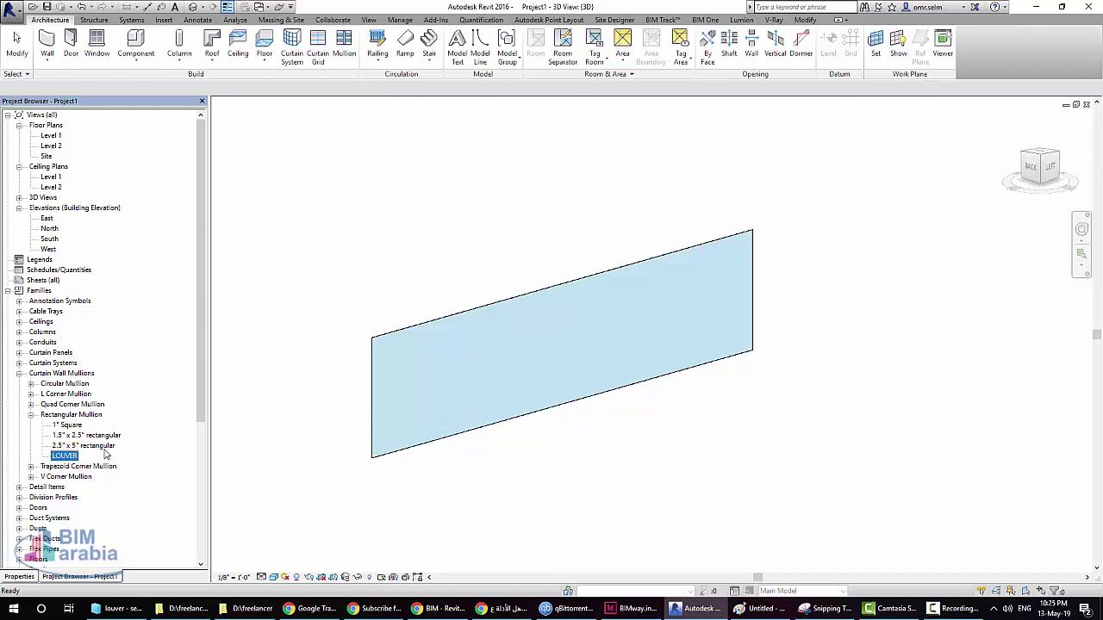
{"action": "right_click", "coordinate": [71, 456]}
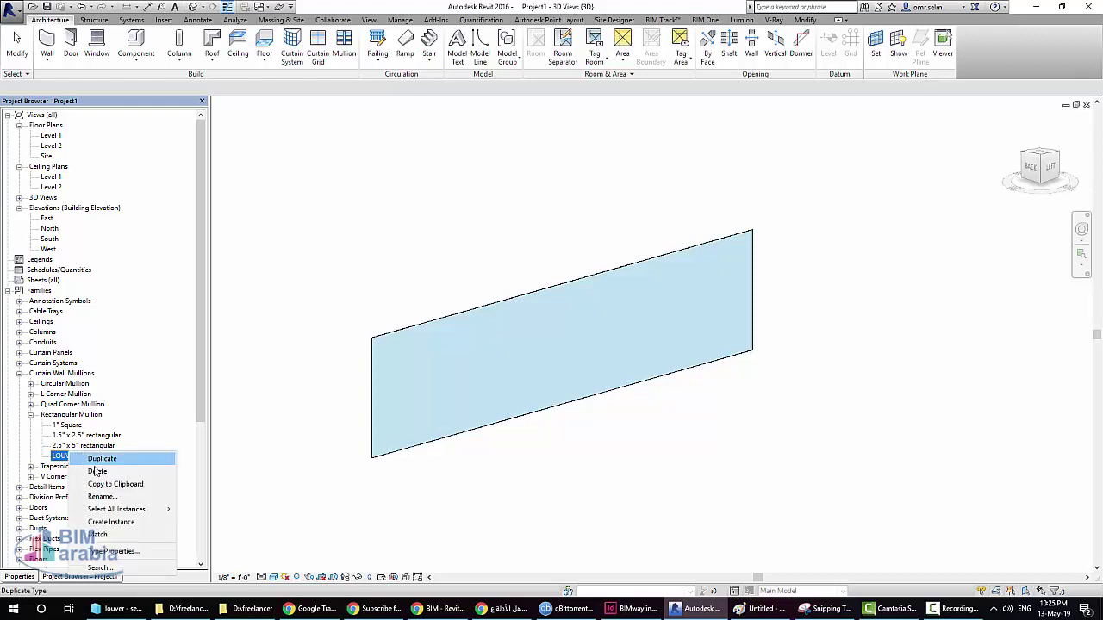
{"action": "left_click", "coordinate": [97, 552]}
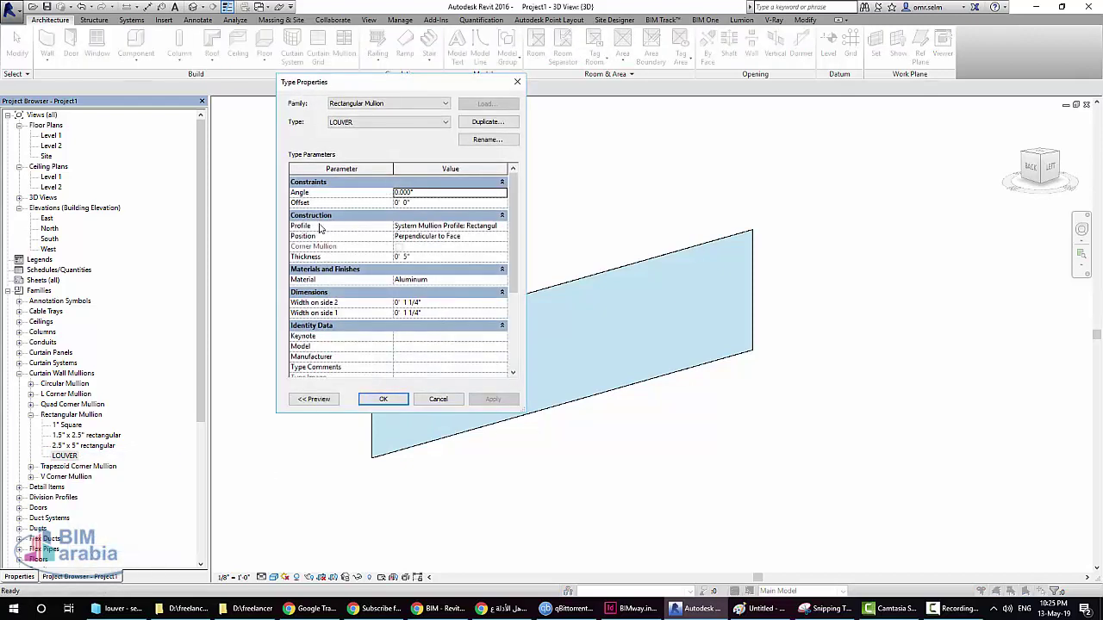
Step: Give the LOUVER mullion a 35° angle, Rectangular profile and Aluminum material
{"action": "left_click", "coordinate": [467, 192]}
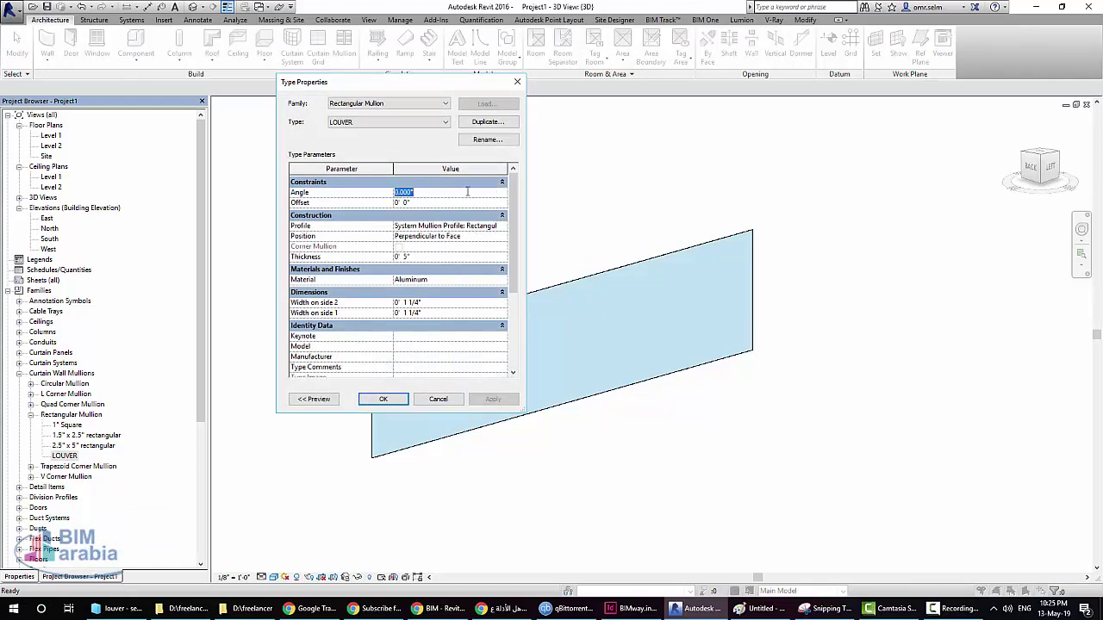
{"action": "type", "text": "35"}
{"action": "key", "text": "Return"}
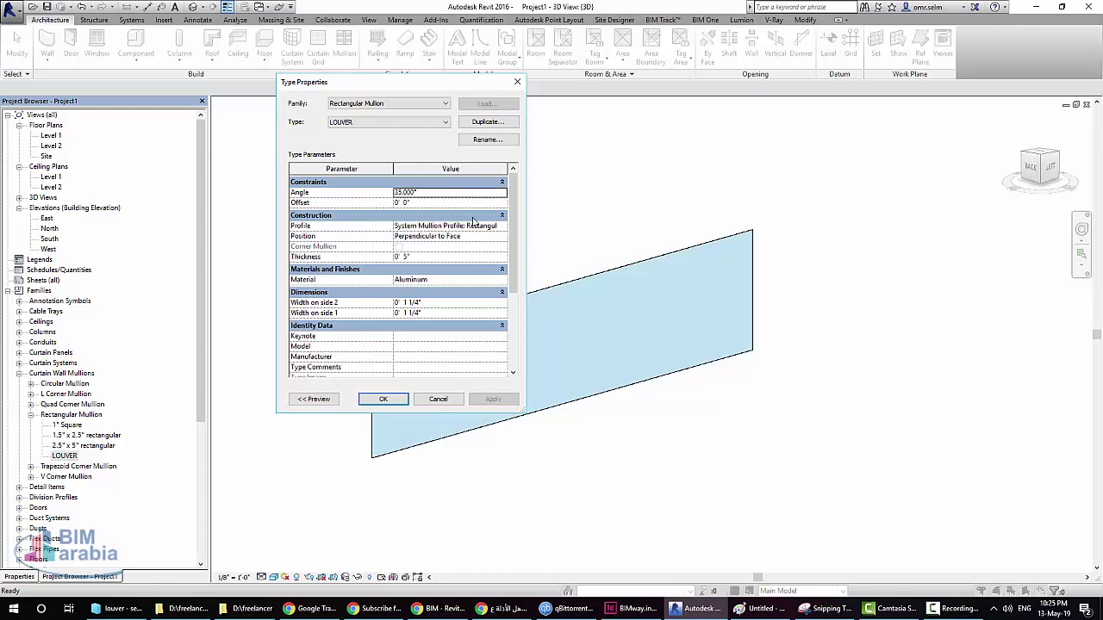
{"action": "left_click", "coordinate": [503, 227]}
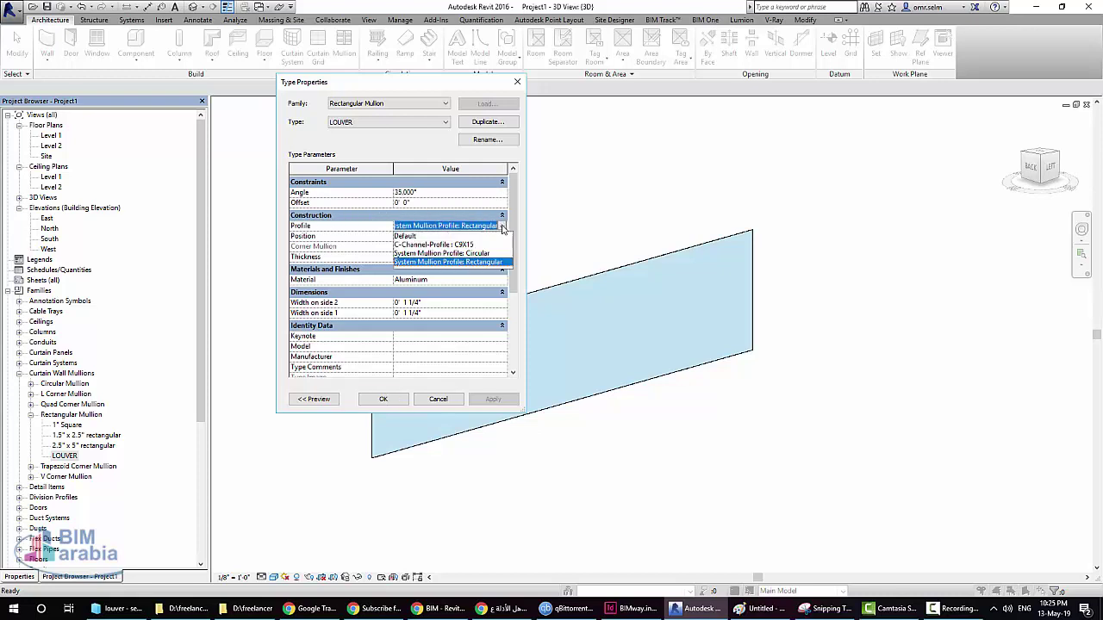
{"action": "left_click", "coordinate": [439, 245]}
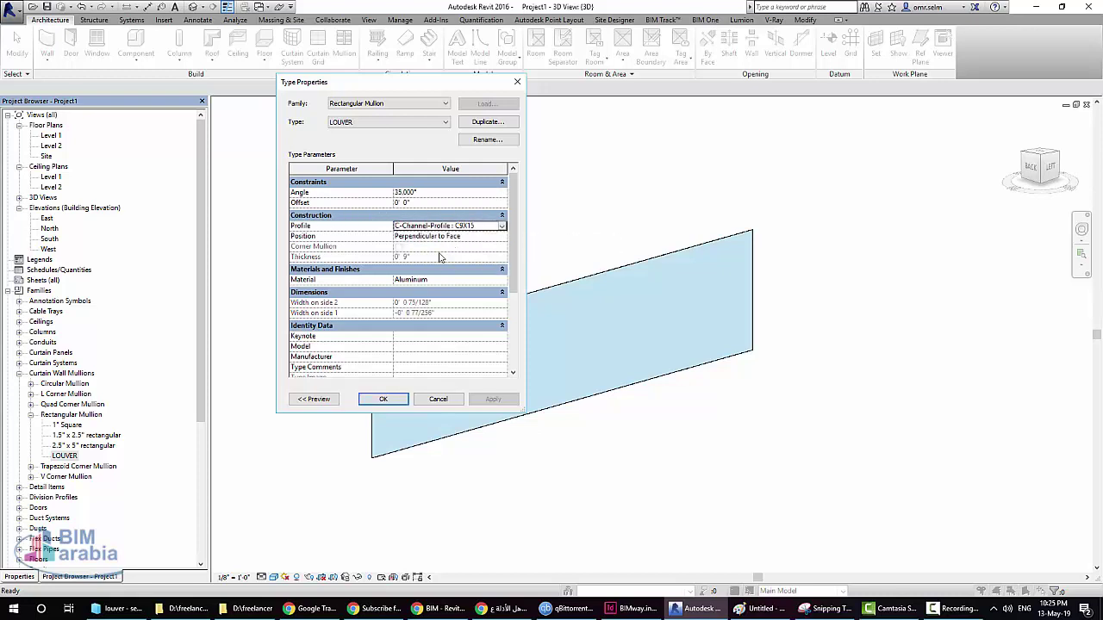
{"action": "left_click", "coordinate": [502, 227]}
{"action": "left_click", "coordinate": [439, 263]}
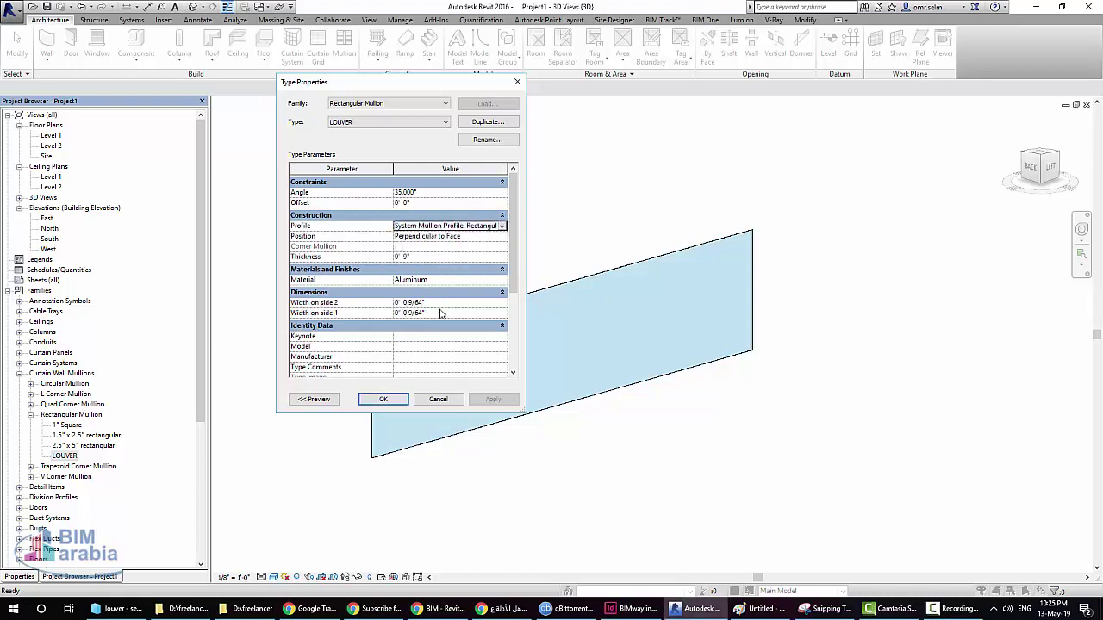
{"action": "left_click", "coordinate": [431, 279]}
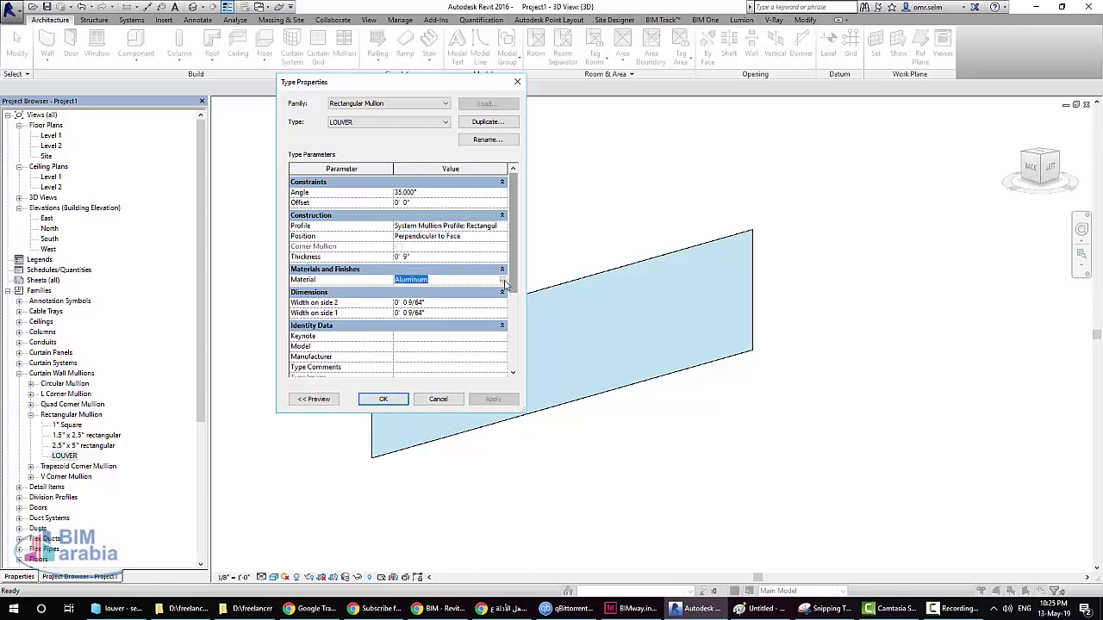
{"action": "left_click", "coordinate": [381, 399]}
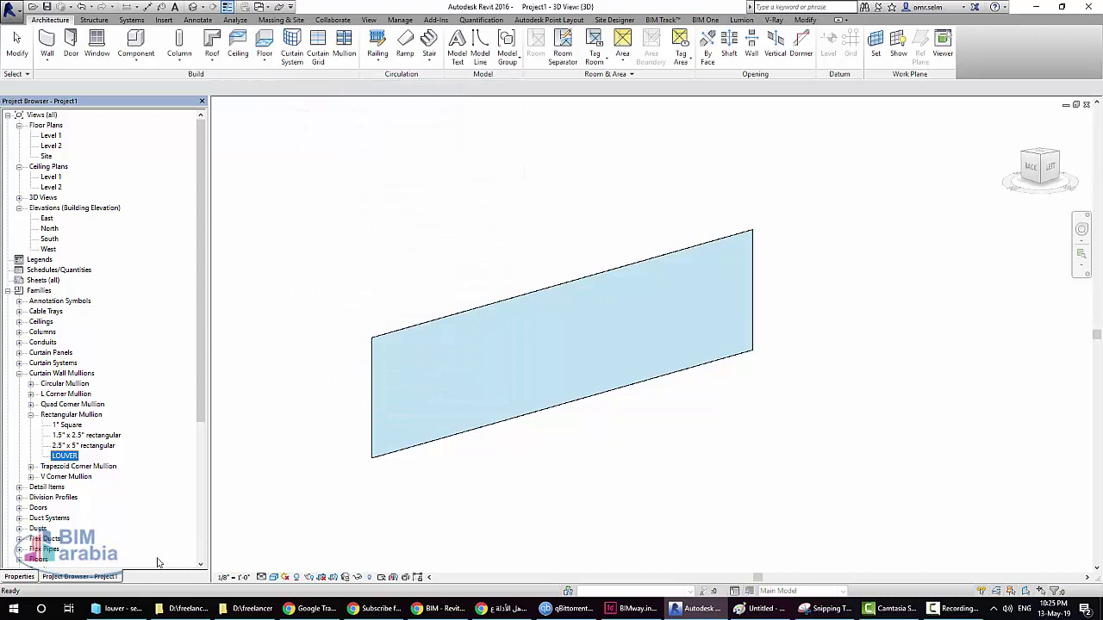
Step: Select the curtain wall and bring up Curtain Wall 1's type properties
{"action": "left_click", "coordinate": [24, 578]}
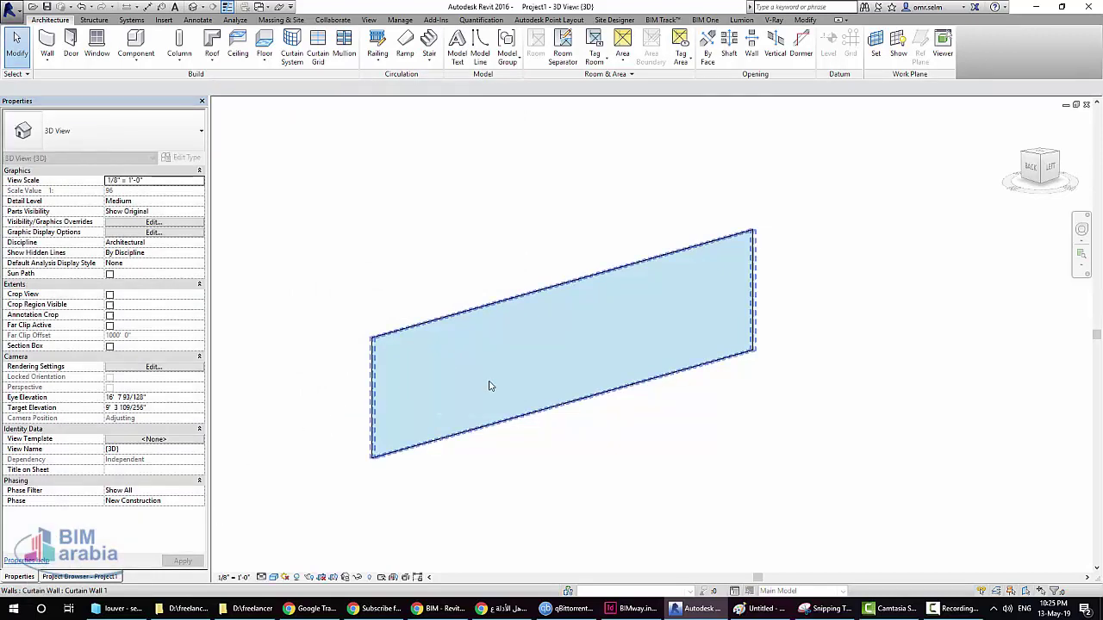
{"action": "left_click", "coordinate": [567, 344]}
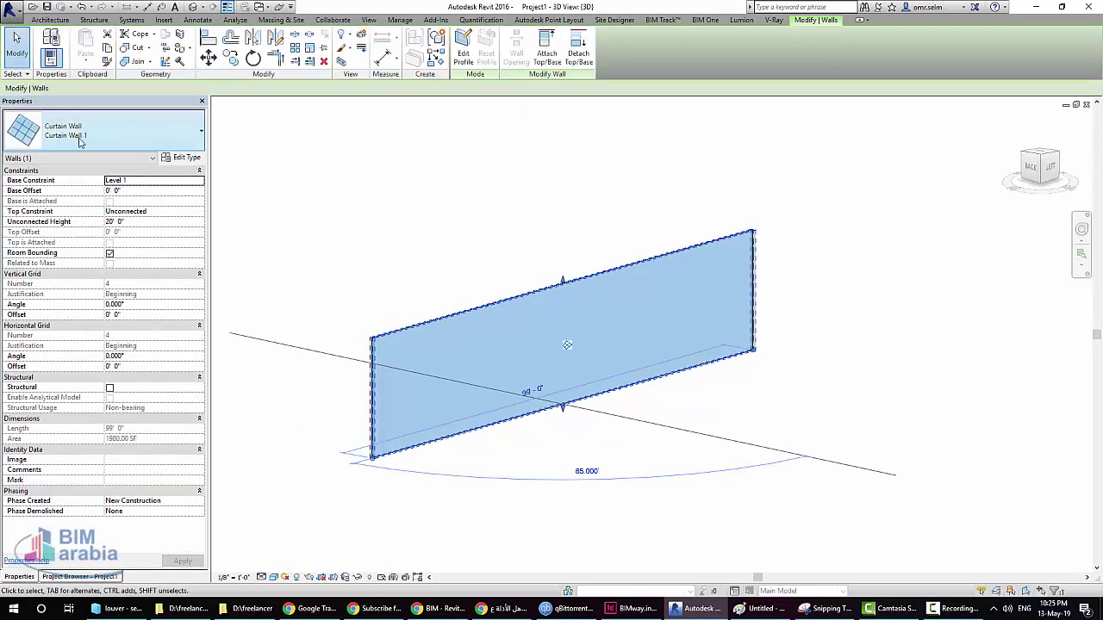
{"action": "left_click", "coordinate": [186, 159]}
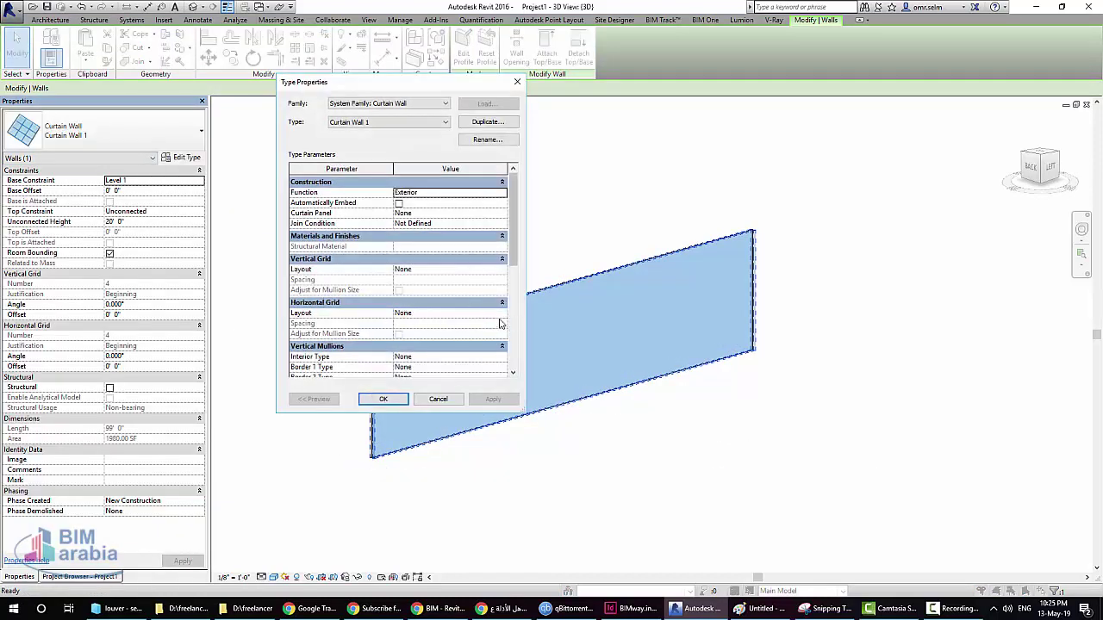
Step: Set Curtain Wall 1's horizontal grid to Fixed Distance with 1' 0" spacing
{"action": "left_click", "coordinate": [502, 314]}
{"action": "left_click", "coordinate": [433, 341]}
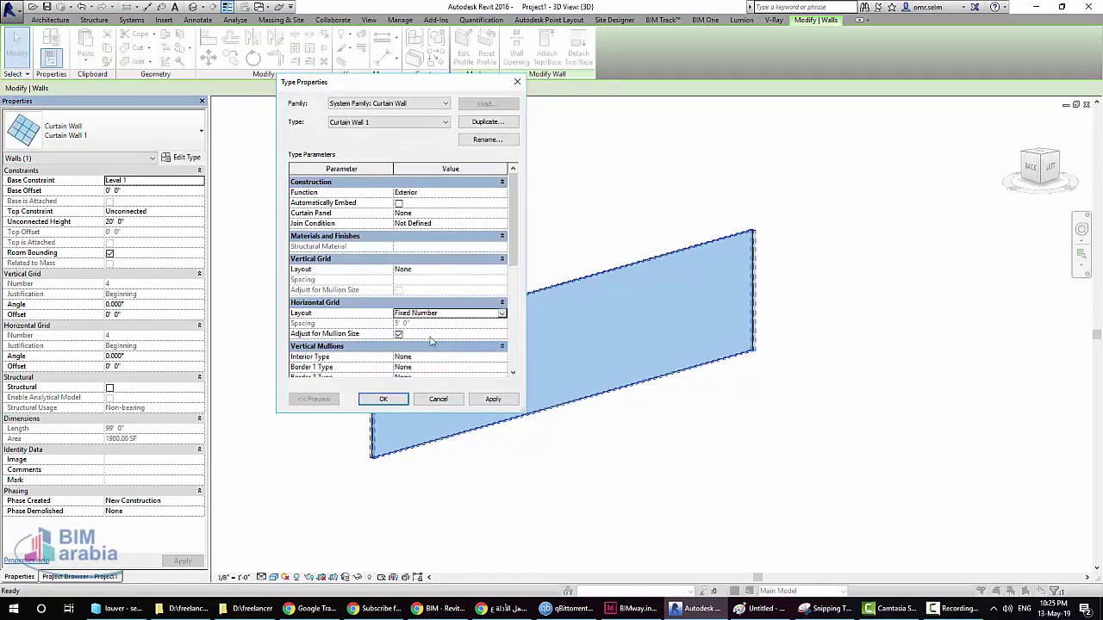
{"action": "left_click", "coordinate": [502, 313]}
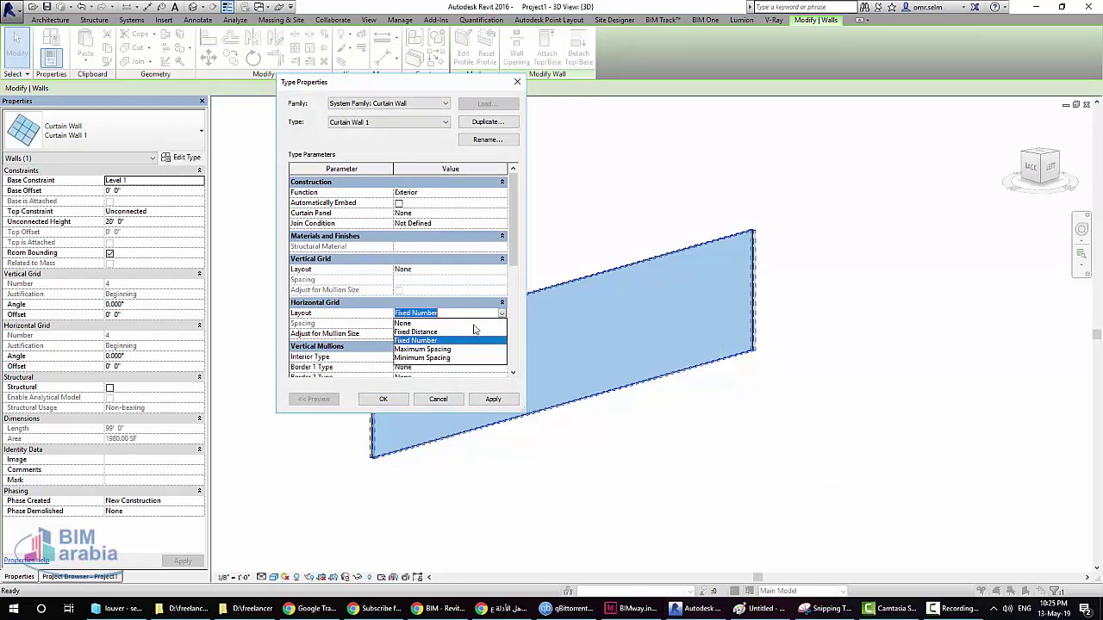
{"action": "left_click", "coordinate": [431, 336]}
{"action": "left_click", "coordinate": [426, 326]}
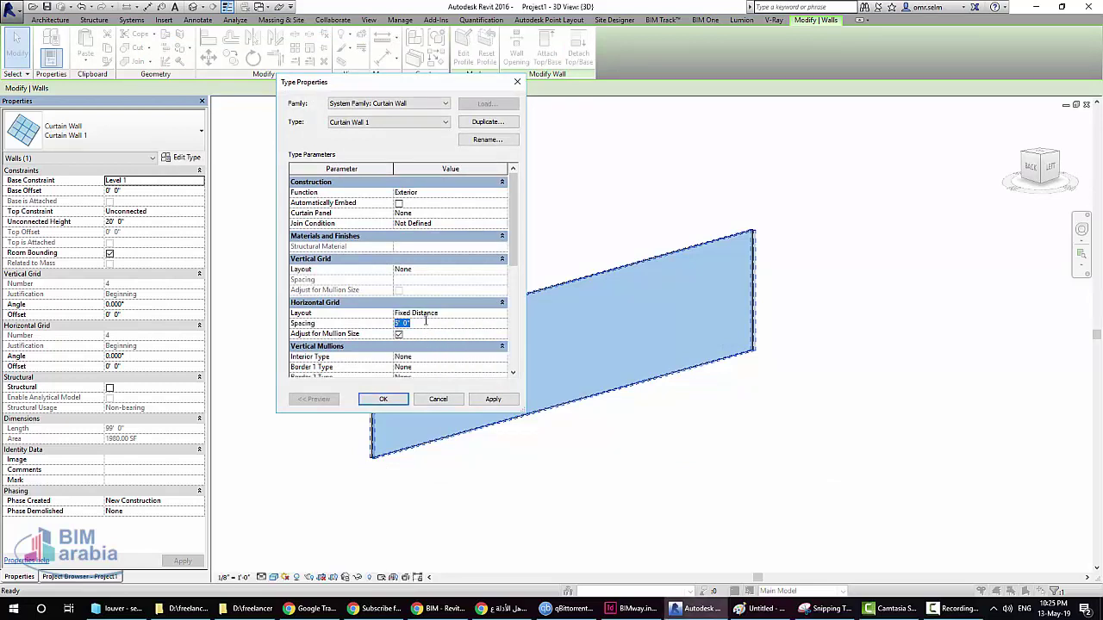
{"action": "type", "text": "1"}
{"action": "left_click", "coordinate": [450, 359]}
{"action": "scroll", "coordinate": [510, 332], "scroll_direction": "down", "scroll_amount": 2}
{"action": "scroll", "coordinate": [507, 314], "scroll_direction": "down", "scroll_amount": 1}
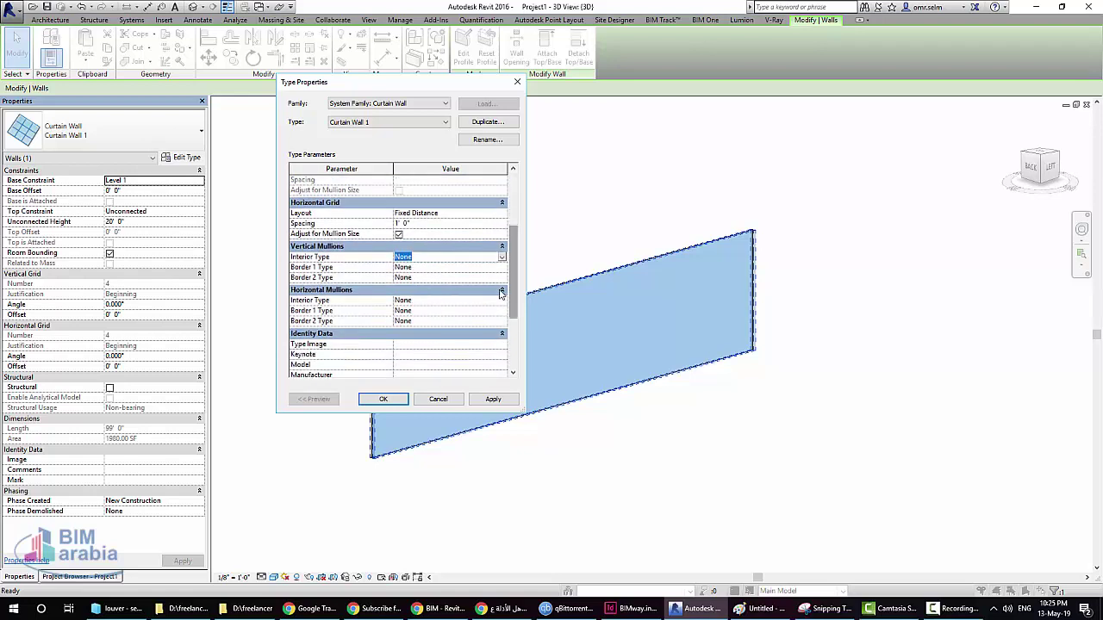
Step: Use LOUVER for the horizontal interior mullions and apply the changes
{"action": "left_click", "coordinate": [502, 300]}
{"action": "left_click", "coordinate": [501, 301]}
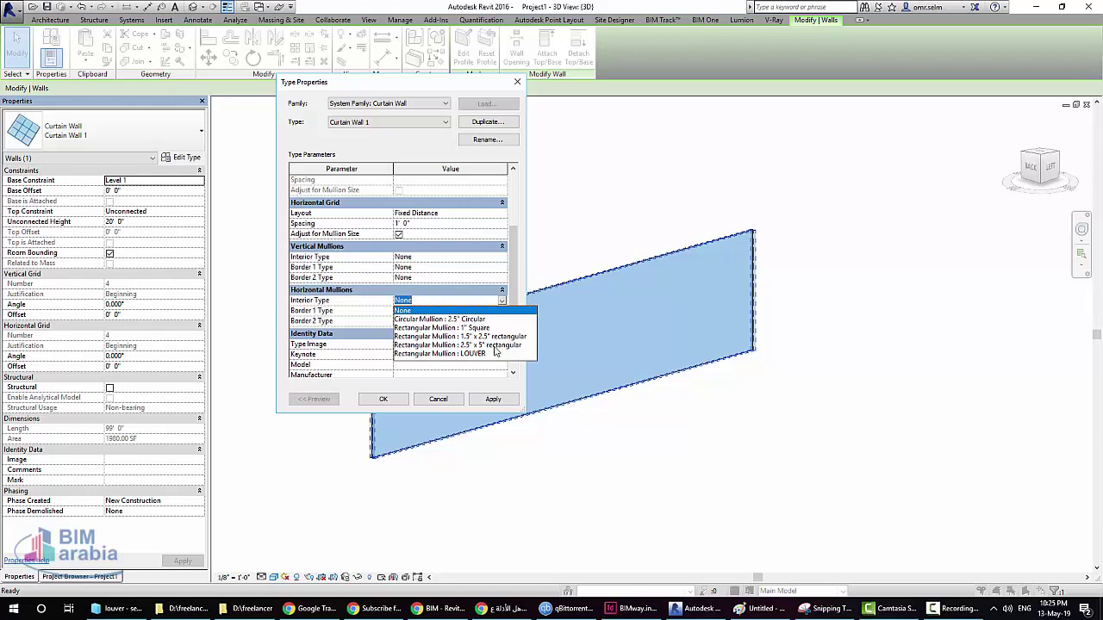
{"action": "left_click", "coordinate": [473, 354]}
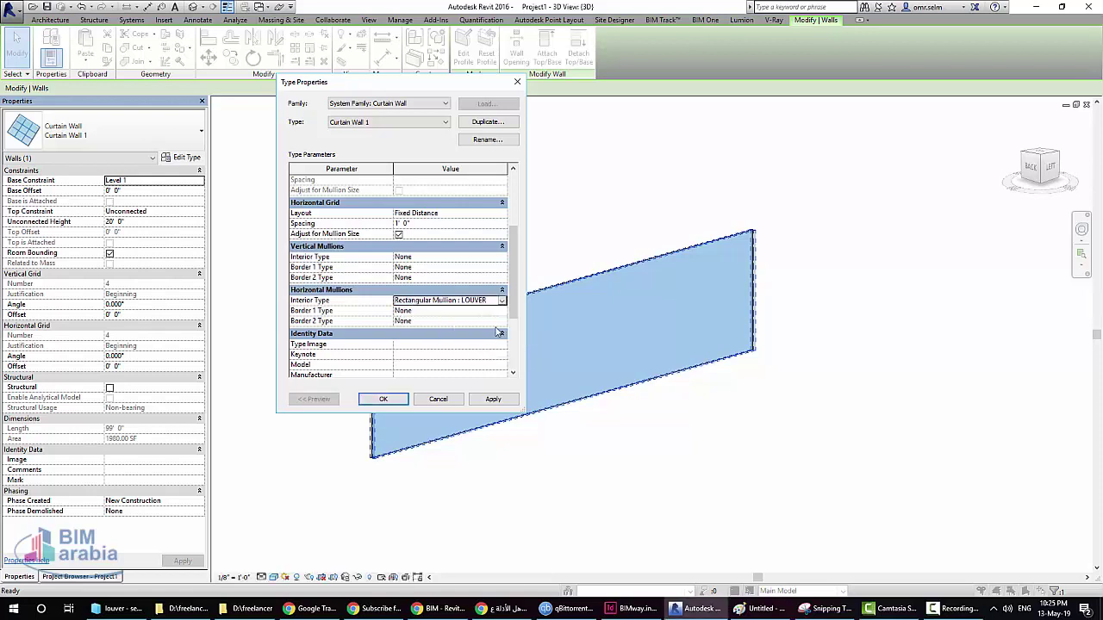
{"action": "left_click", "coordinate": [493, 399]}
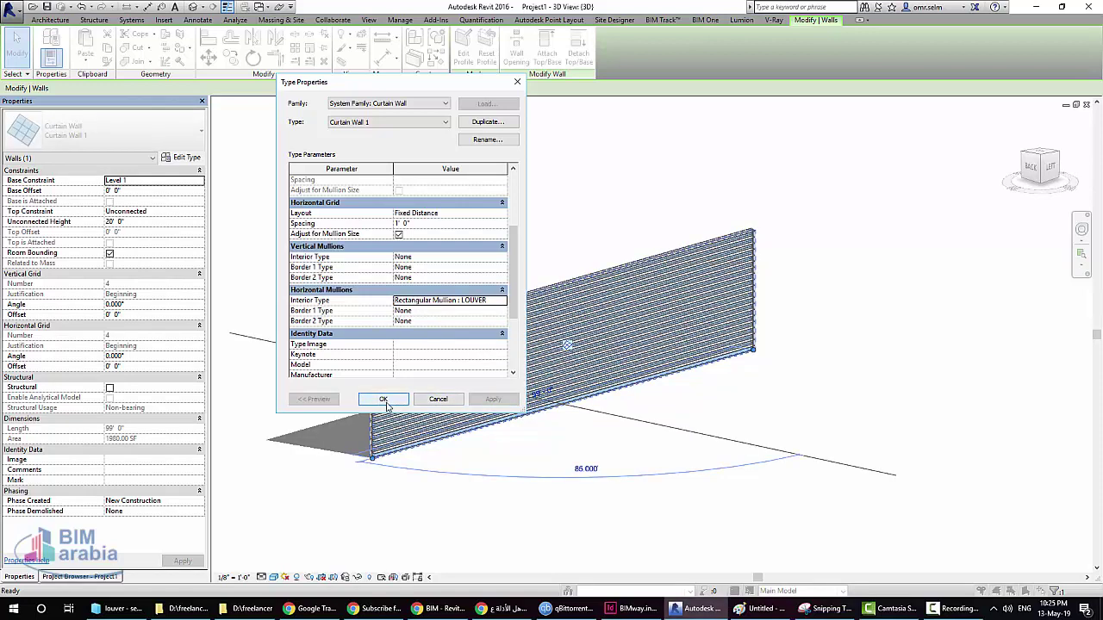
Step: Duplicate the type as Curtain Wall 2 and set its horizontal grid to None
{"action": "left_click", "coordinate": [488, 121]}
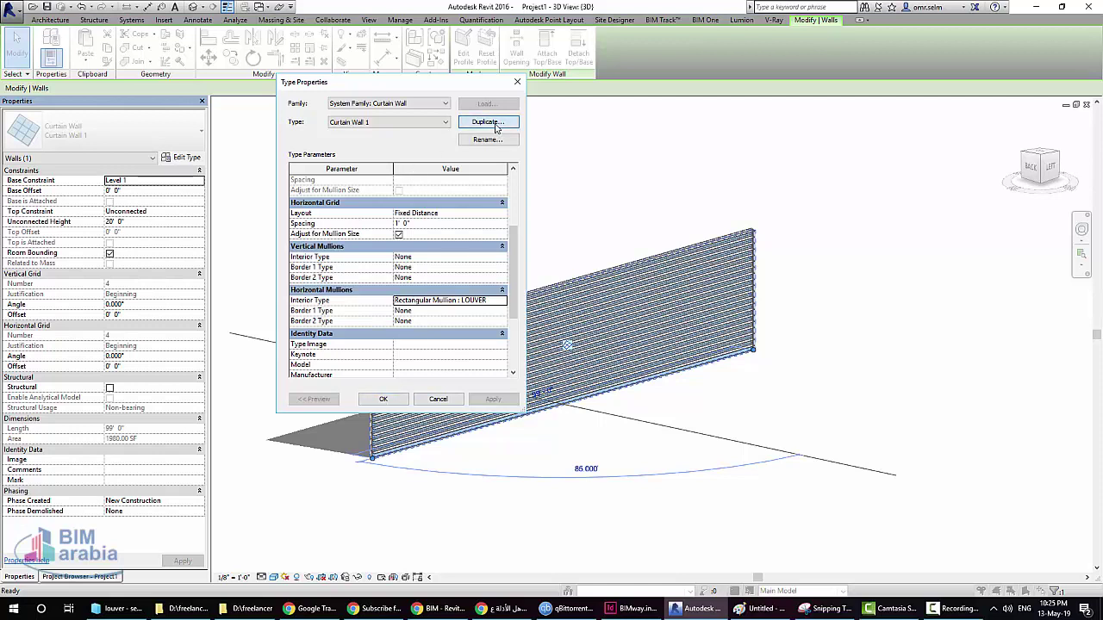
{"action": "left_click", "coordinate": [581, 270]}
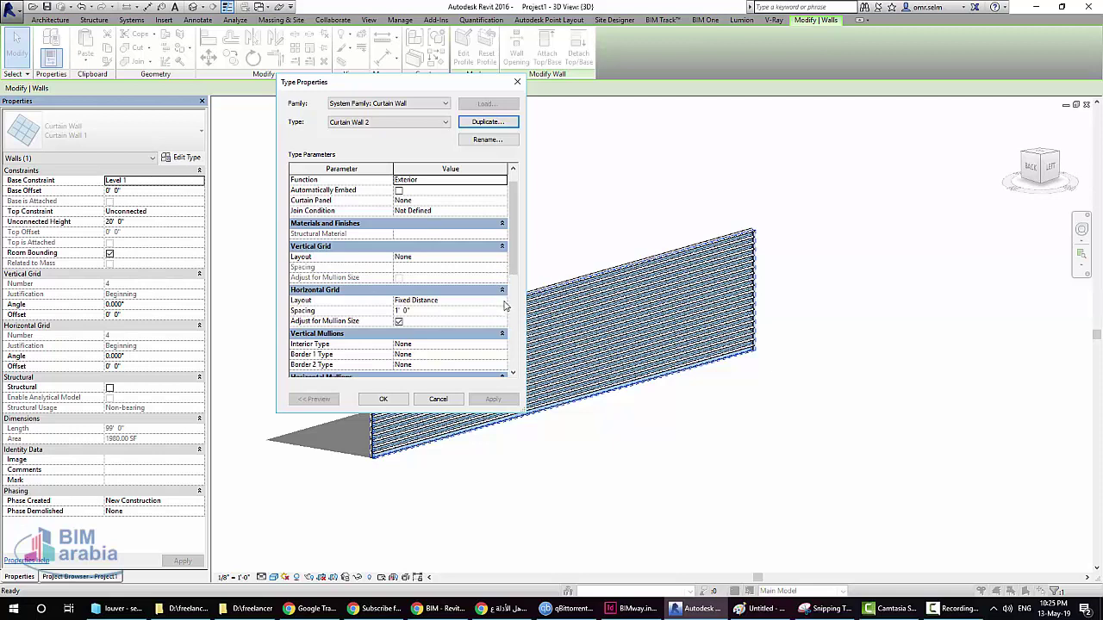
{"action": "left_click", "coordinate": [502, 301]}
{"action": "left_click", "coordinate": [452, 310]}
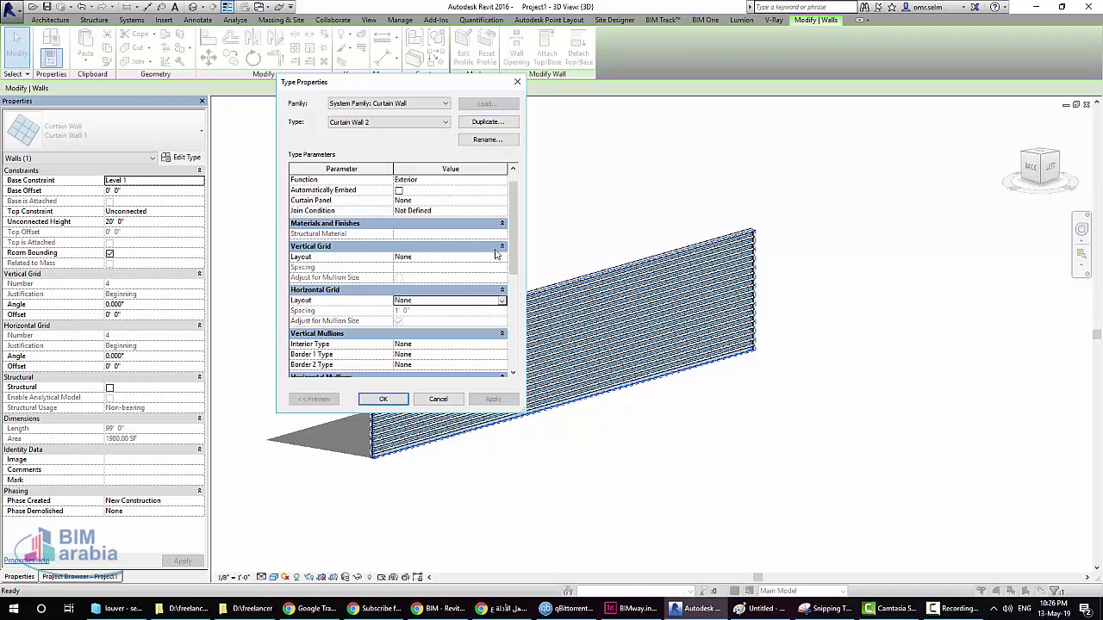
Step: Set the vertical grid layout to Fixed Distance at 5' 0" spacing
{"action": "left_click", "coordinate": [502, 257]}
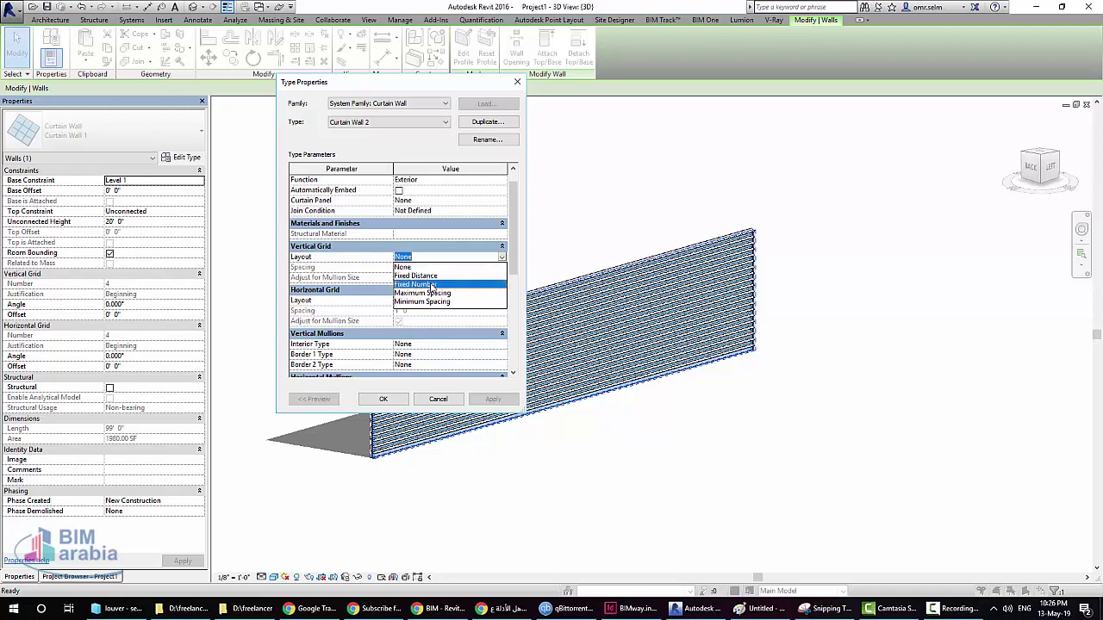
{"action": "left_click", "coordinate": [433, 284]}
{"action": "left_click", "coordinate": [495, 257]}
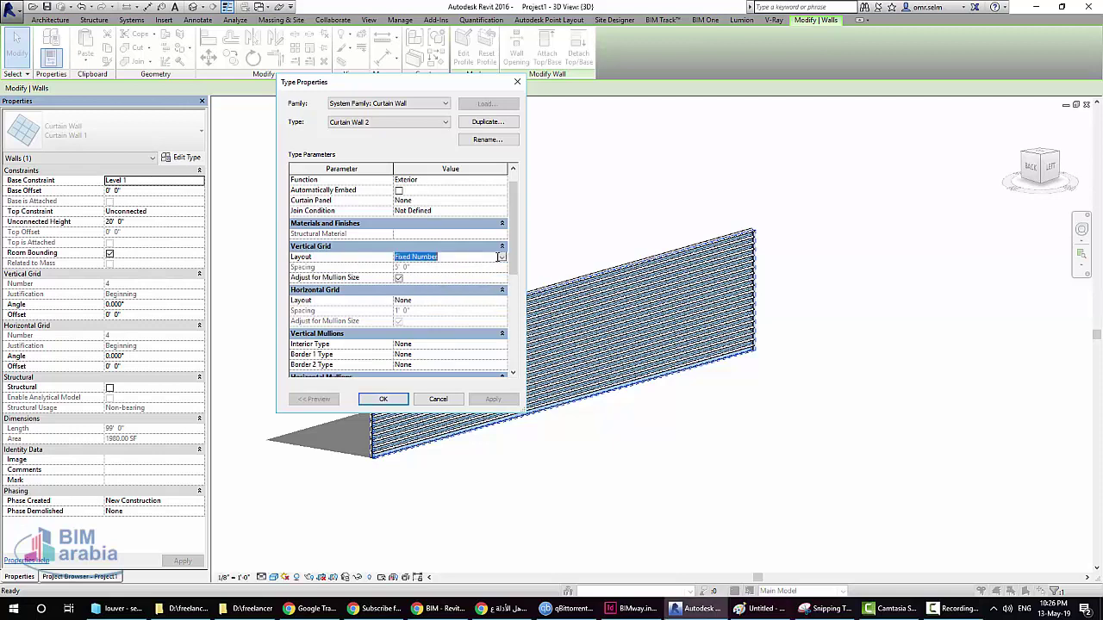
{"action": "left_click", "coordinate": [501, 257]}
{"action": "left_click", "coordinate": [469, 276]}
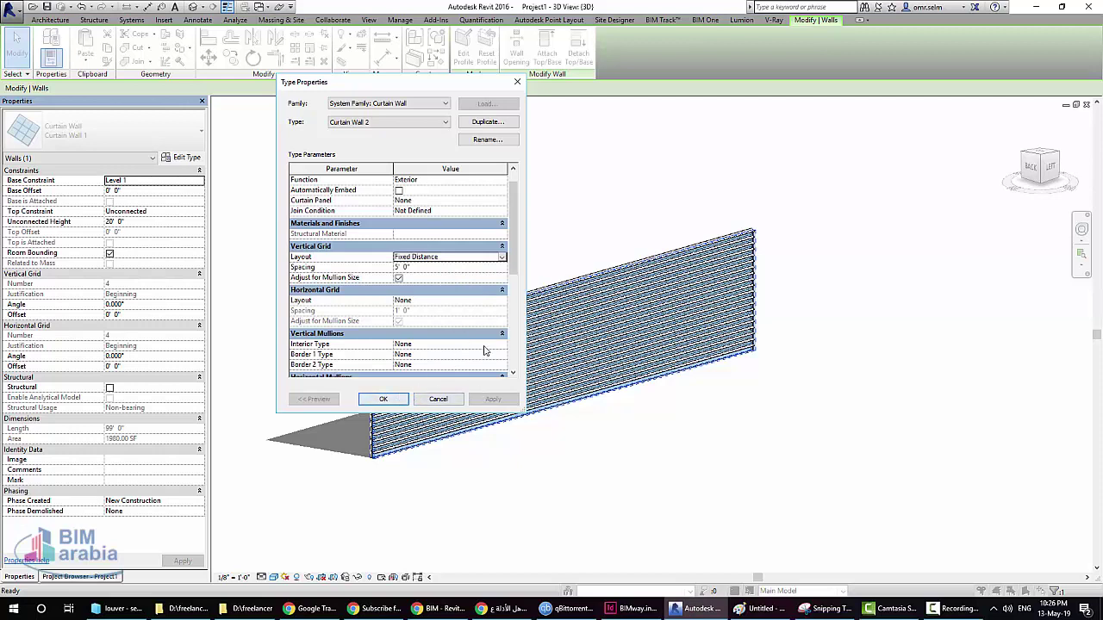
{"action": "left_click", "coordinate": [510, 351]}
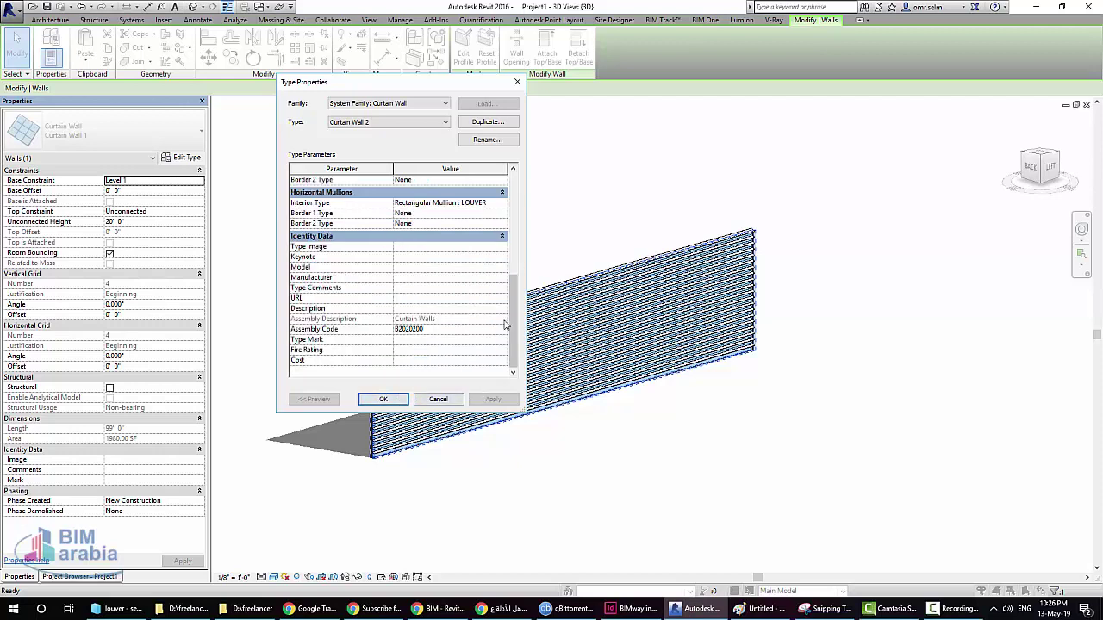
{"action": "scroll", "coordinate": [496, 232], "scroll_direction": "up", "scroll_amount": 3}
Step: Use 2.5" circular mullions for the vertical interiors and confirm the type
{"action": "left_click", "coordinate": [501, 236]}
{"action": "left_click", "coordinate": [474, 255]}
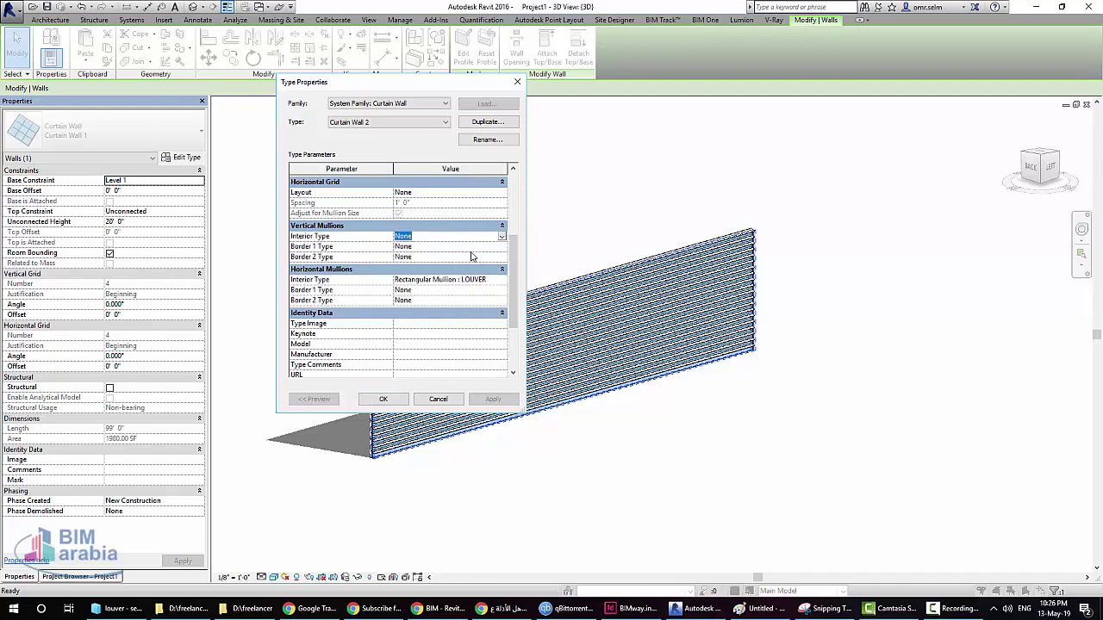
{"action": "left_click", "coordinate": [383, 398]}
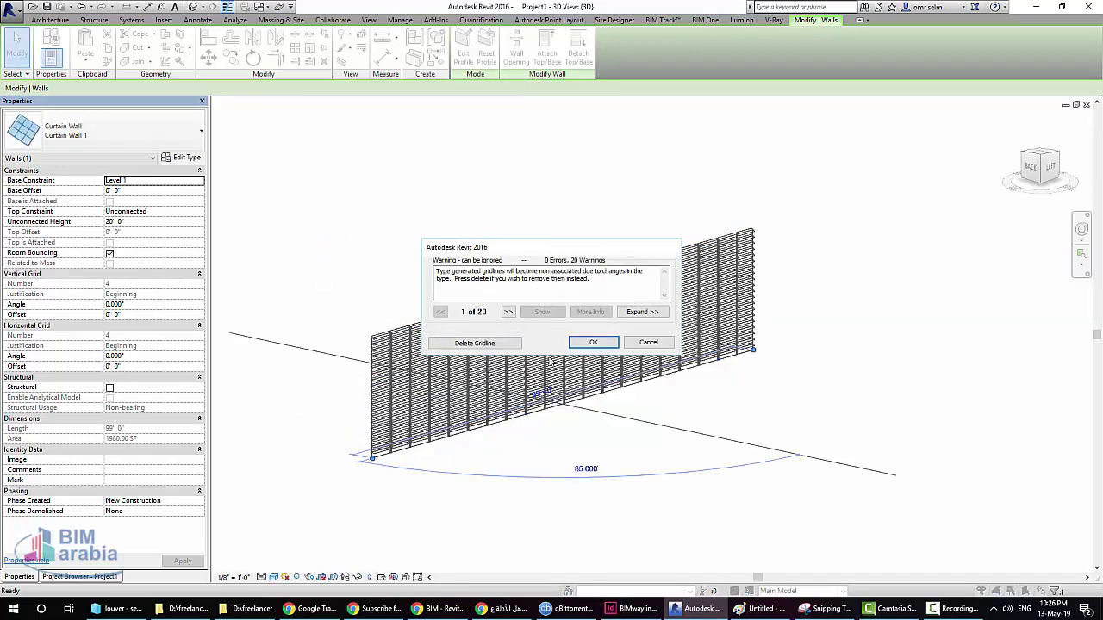
Step: Accept the non-associated gridlines warning and clear the curtain wall selection
{"action": "left_click", "coordinate": [592, 342]}
{"action": "left_click", "coordinate": [507, 453]}
{"action": "scroll", "coordinate": [342, 331], "scroll_direction": "down", "scroll_amount": 2}
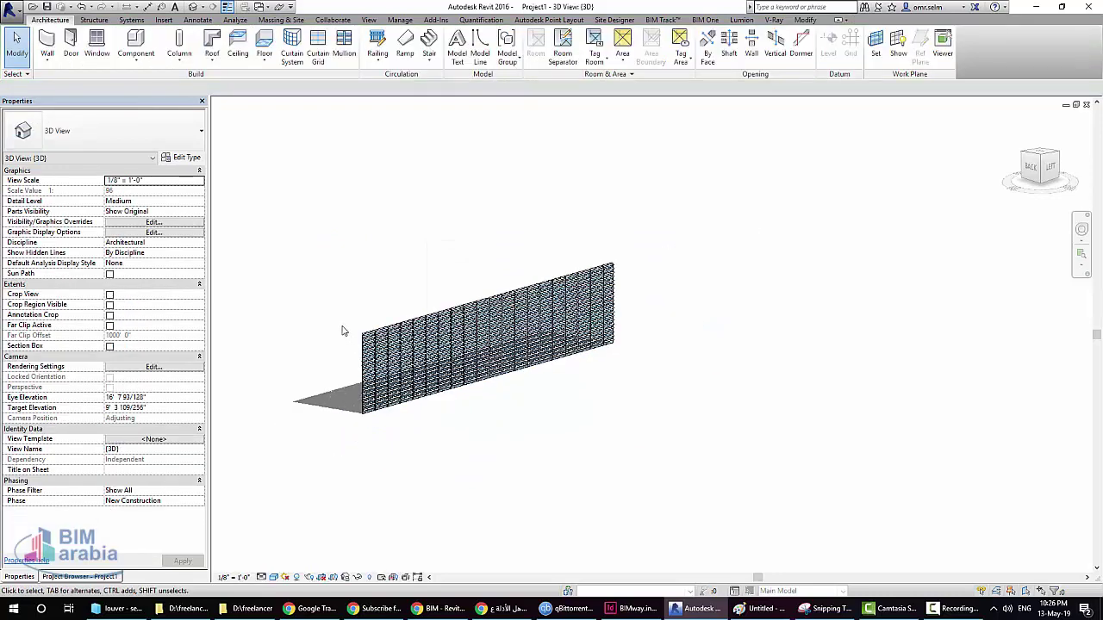
Step: Draw a roughly 119' Storefront curtain wall in front of the louvered wall
{"action": "left_click", "coordinate": [48, 65]}
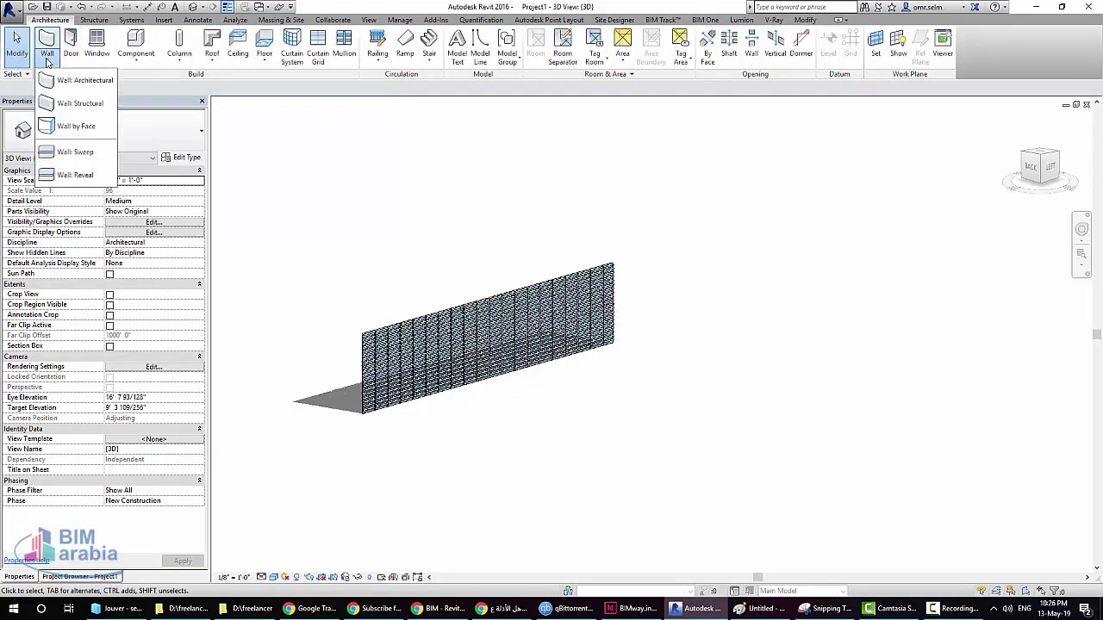
{"action": "left_click", "coordinate": [85, 81]}
{"action": "left_click", "coordinate": [112, 131]}
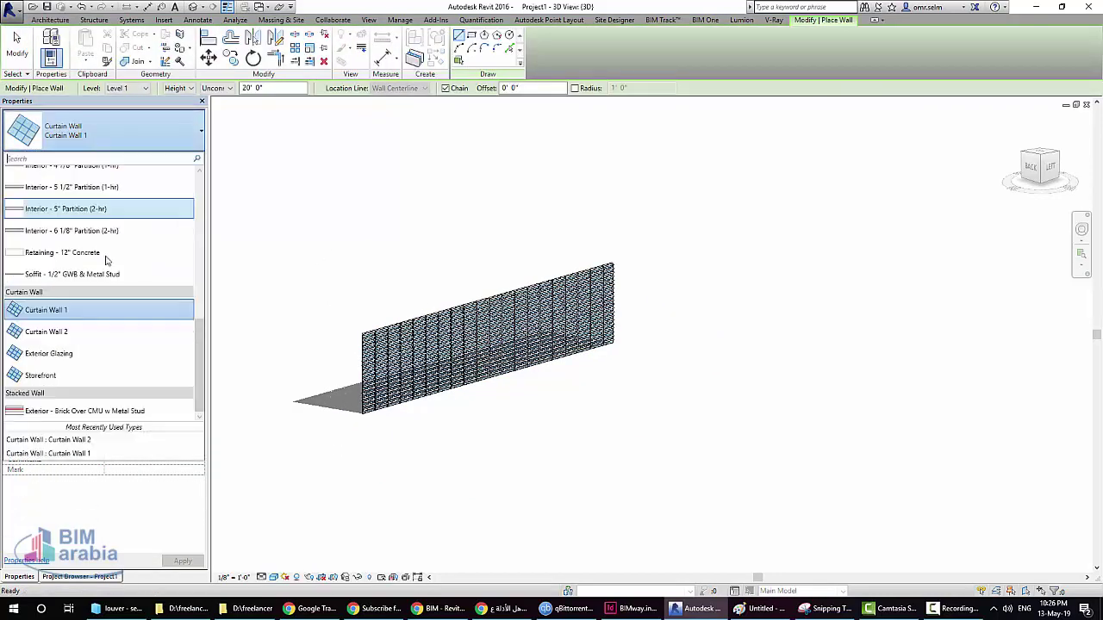
{"action": "left_click", "coordinate": [83, 375]}
{"action": "left_click", "coordinate": [507, 466]}
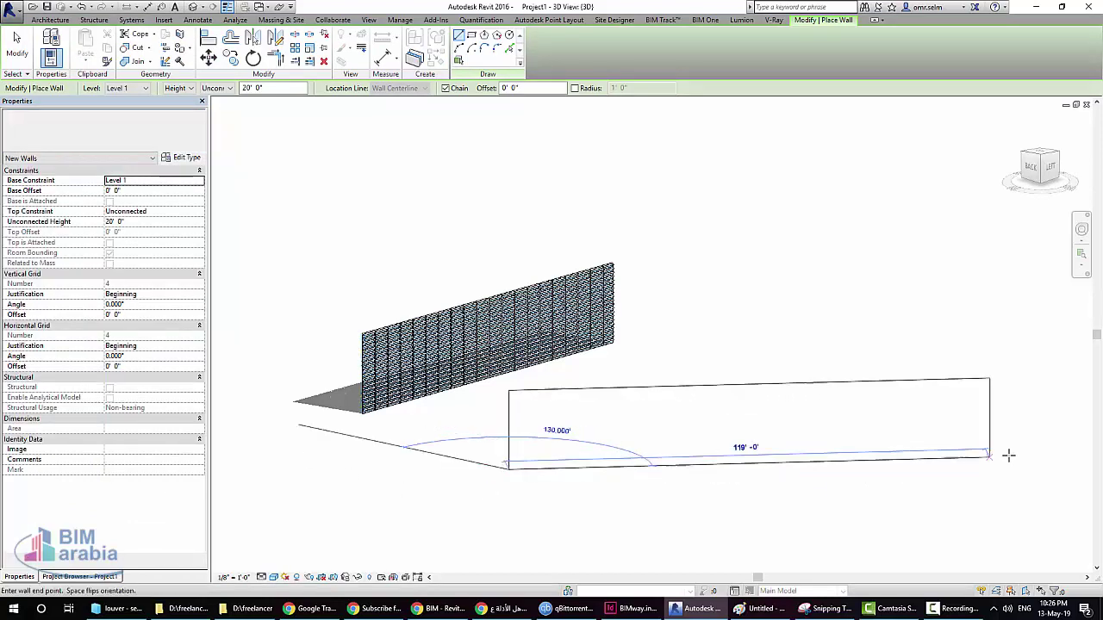
{"action": "left_click", "coordinate": [1024, 454]}
{"action": "key", "text": "Escape"}
{"action": "key", "text": "Escape"}
{"action": "scroll", "coordinate": [512, 462], "scroll_direction": "up", "scroll_amount": 3}
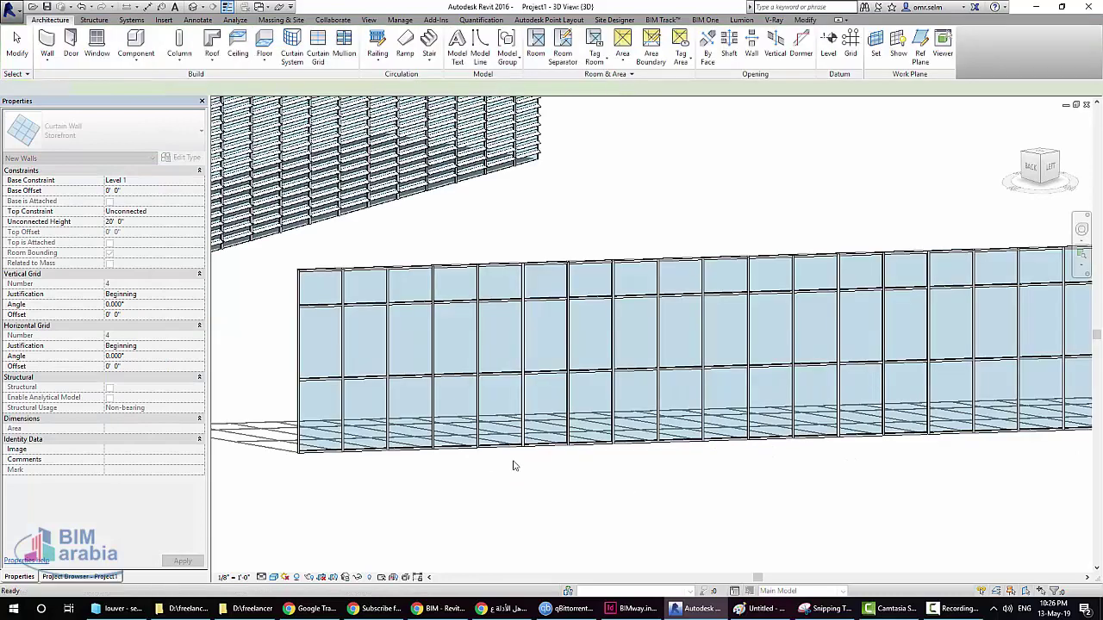
{"action": "scroll", "coordinate": [429, 413], "scroll_direction": "up", "scroll_amount": 2}
{"action": "middle_click_drag", "start_coordinate": [428, 414], "coordinate": [609, 408]}
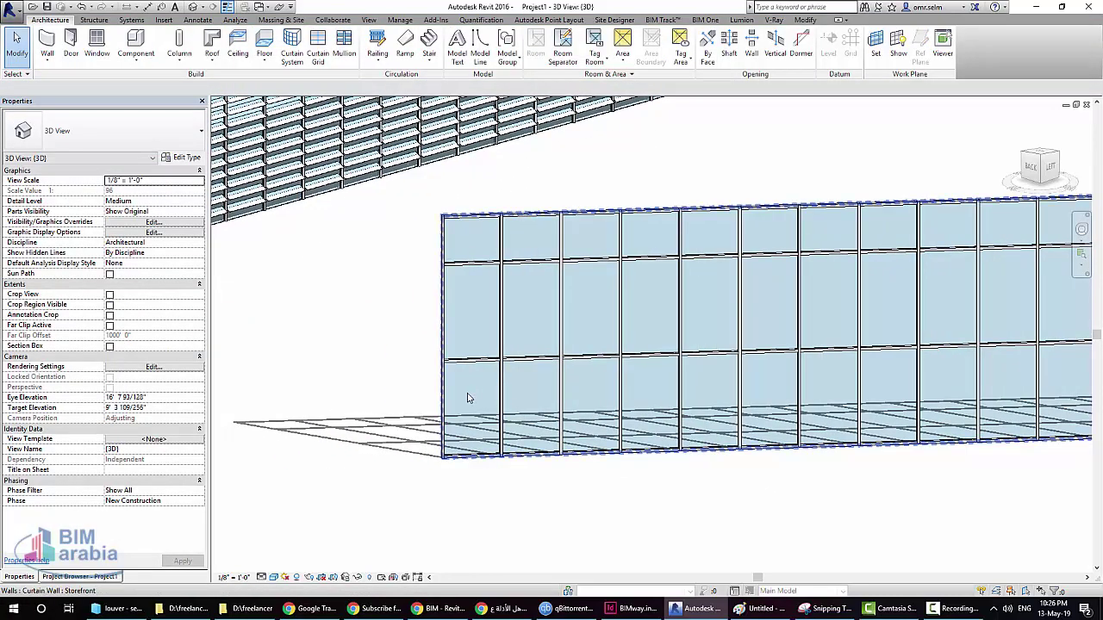
Step: Unpin the storefront's lower-left panel and swap it to the louvered Curtain Wall 1
{"action": "key", "text": "Tab"}
{"action": "left_click", "coordinate": [468, 398]}
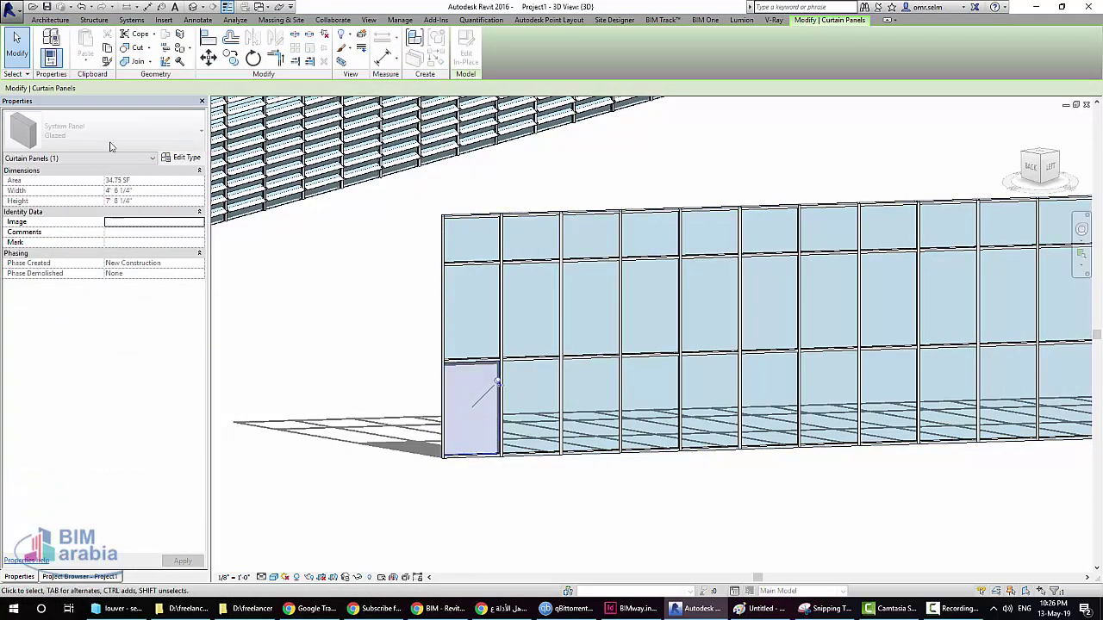
{"action": "left_click", "coordinate": [488, 386]}
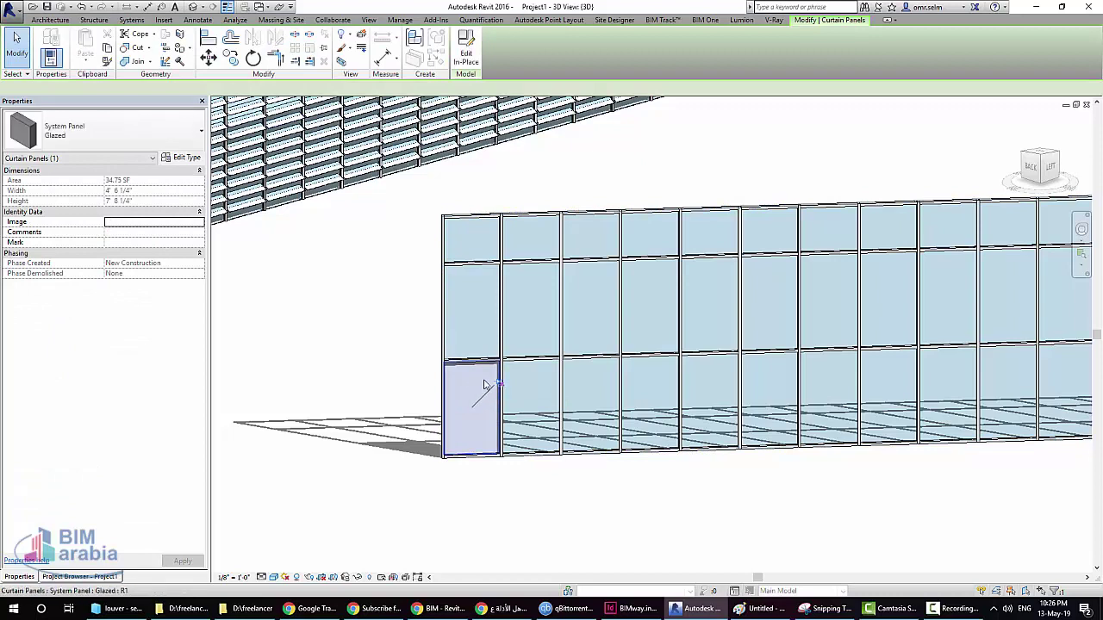
{"action": "left_click", "coordinate": [110, 135]}
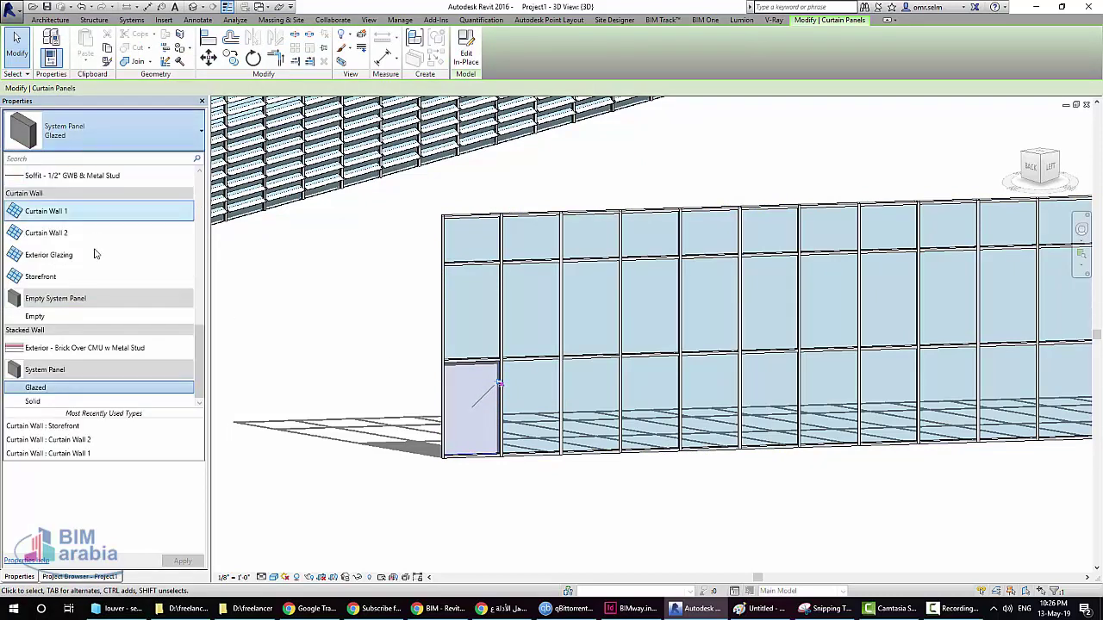
{"action": "left_click", "coordinate": [86, 212]}
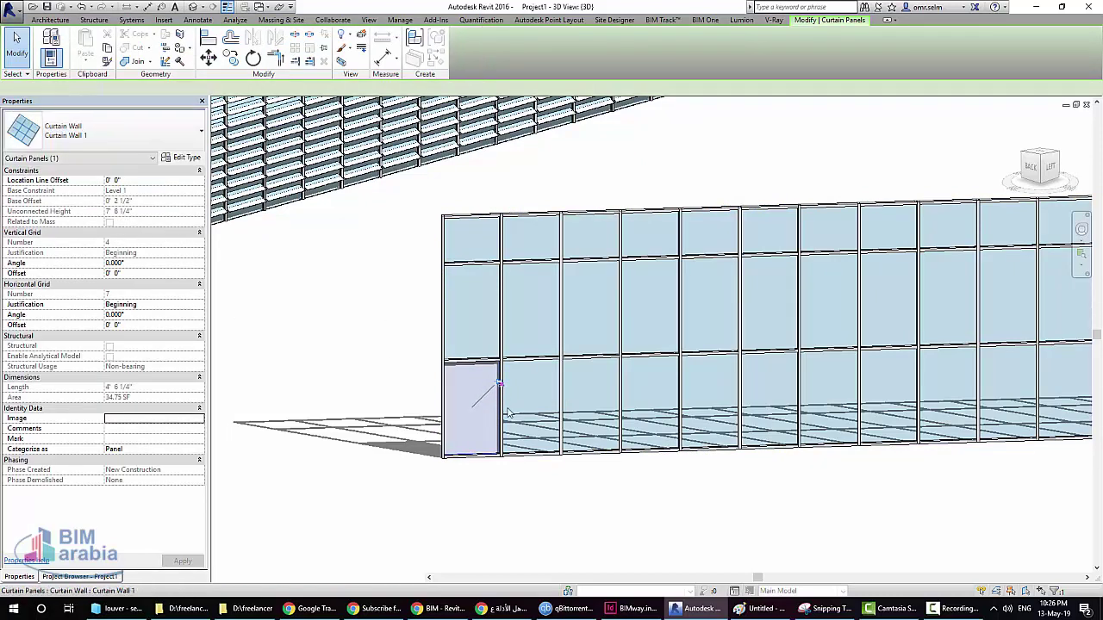
{"action": "key", "text": "Escape"}
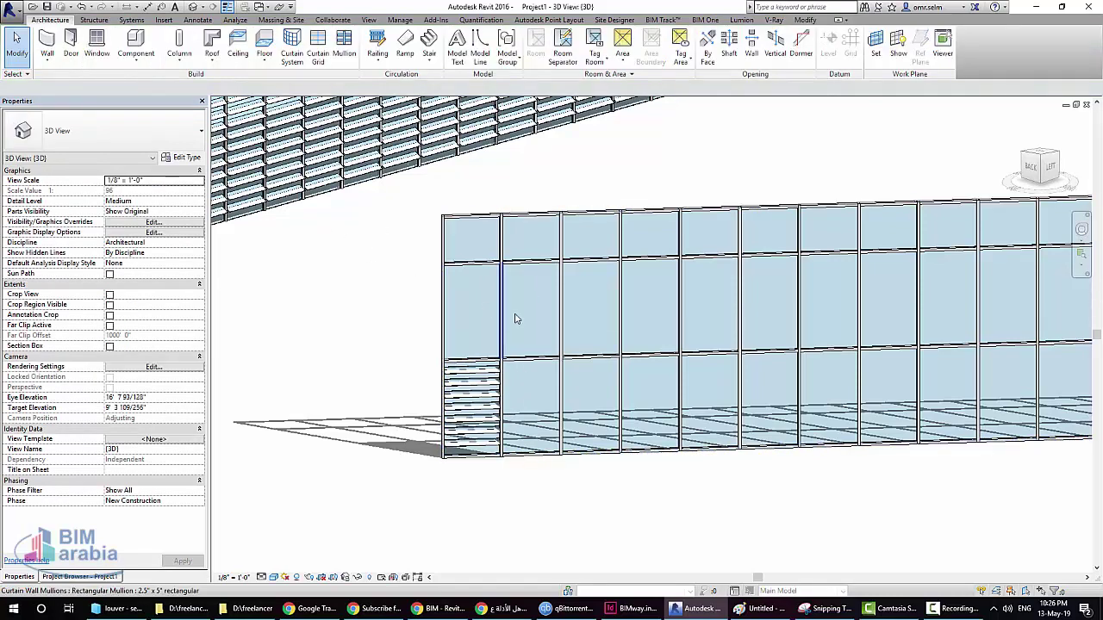
Step: Swap the middle-row panel second from left to Curtain Wall 2
{"action": "key", "text": "Tab"}
{"action": "left_click", "coordinate": [529, 317]}
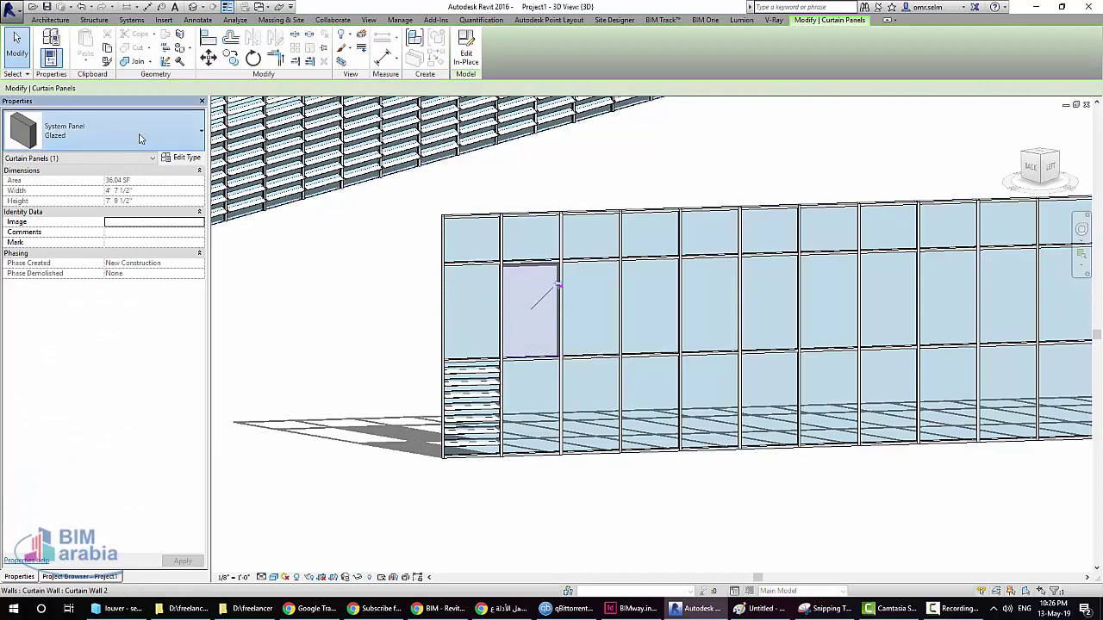
{"action": "left_click", "coordinate": [104, 129]}
{"action": "left_click", "coordinate": [86, 239]}
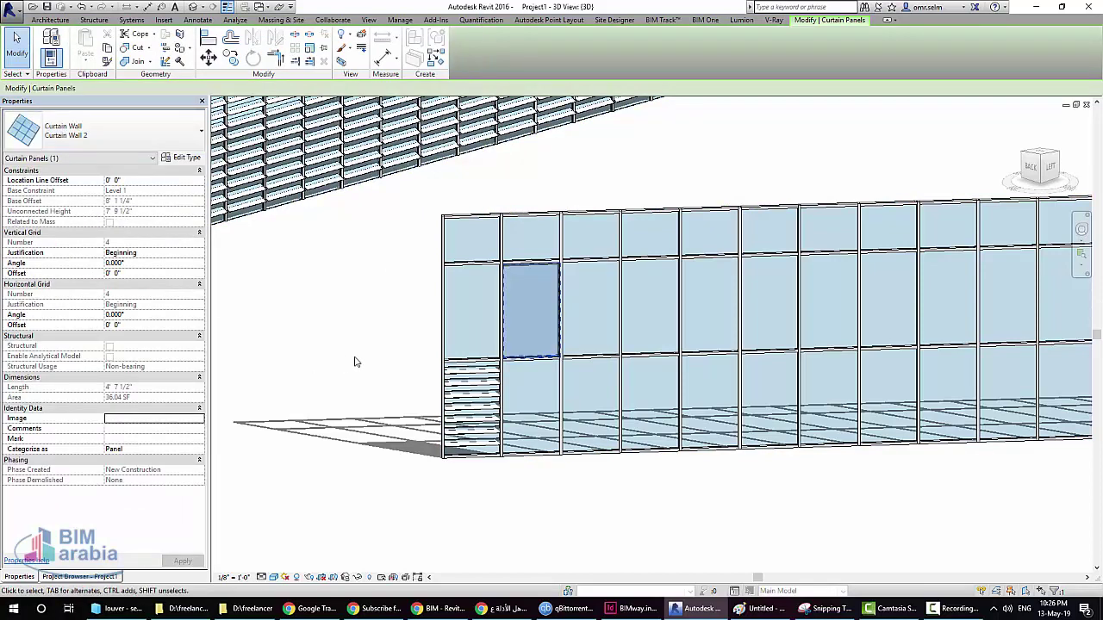
Step: Change Curtain Wall 2's vertical grid spacing from 5' 0" to 1' 0", then deselect
{"action": "left_click", "coordinate": [184, 159]}
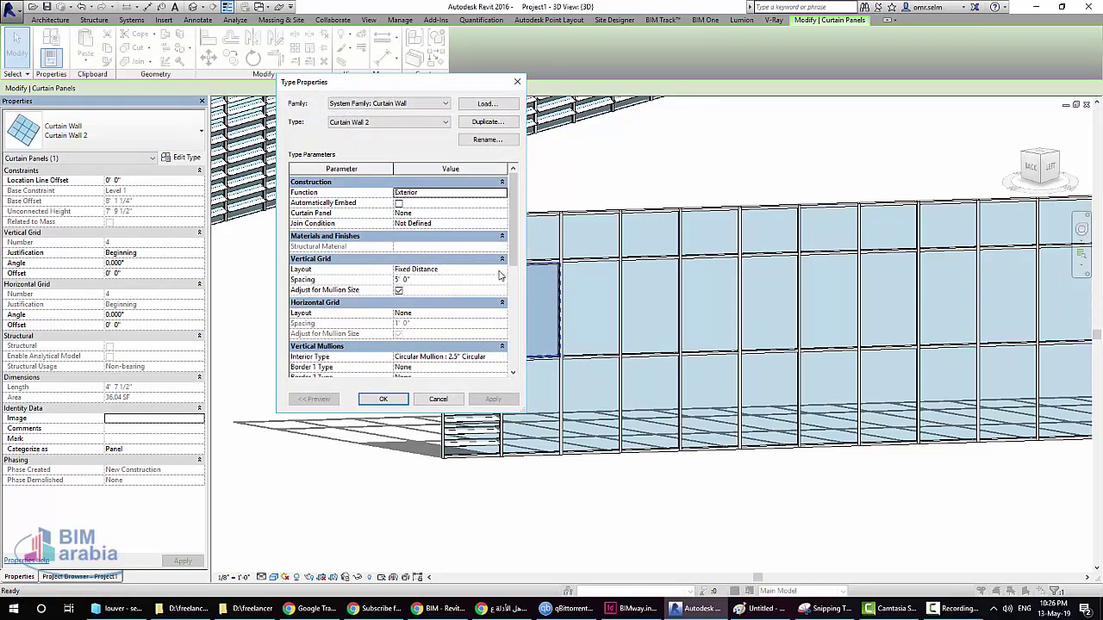
{"action": "left_click_drag", "start_coordinate": [512, 262], "coordinate": [512, 290]}
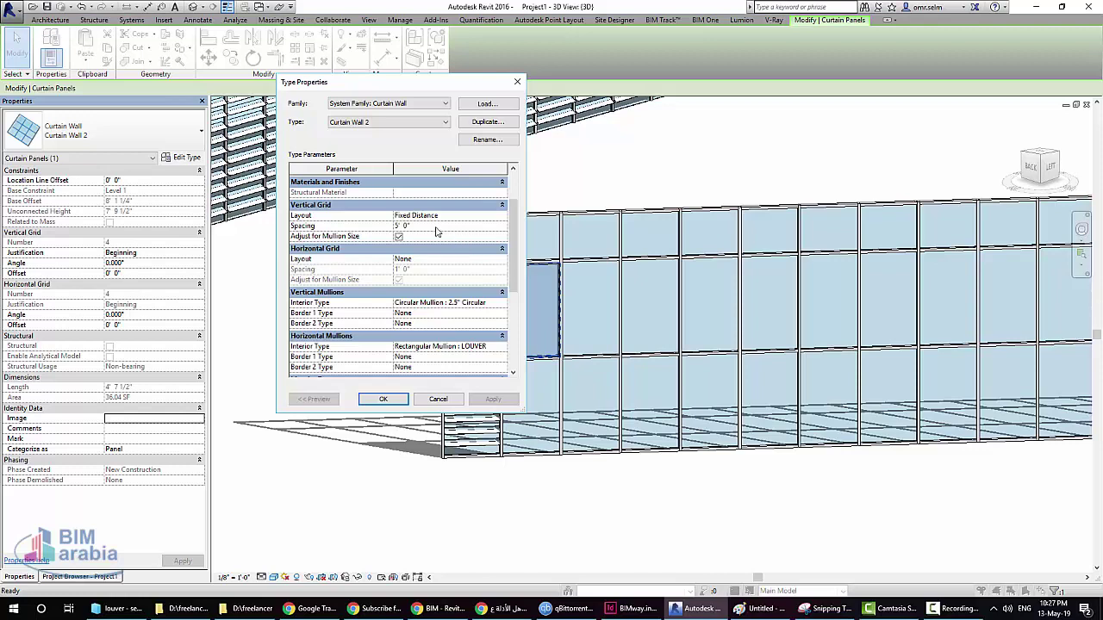
{"action": "left_click", "coordinate": [437, 227]}
{"action": "type", "text": "1"}
{"action": "left_click", "coordinate": [385, 399]}
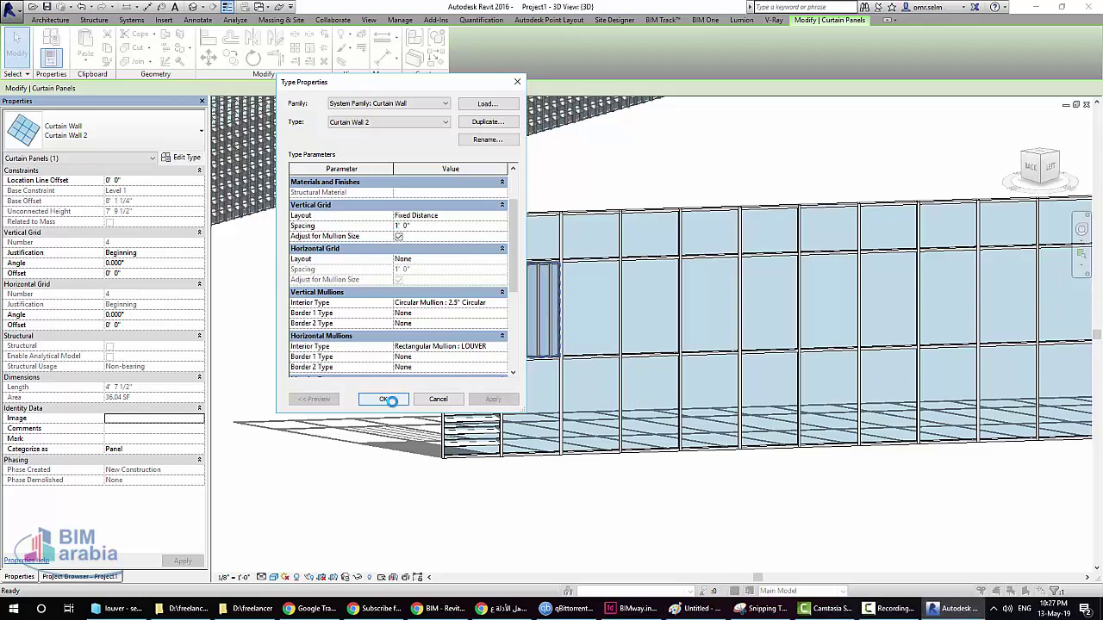
{"action": "left_click", "coordinate": [385, 398]}
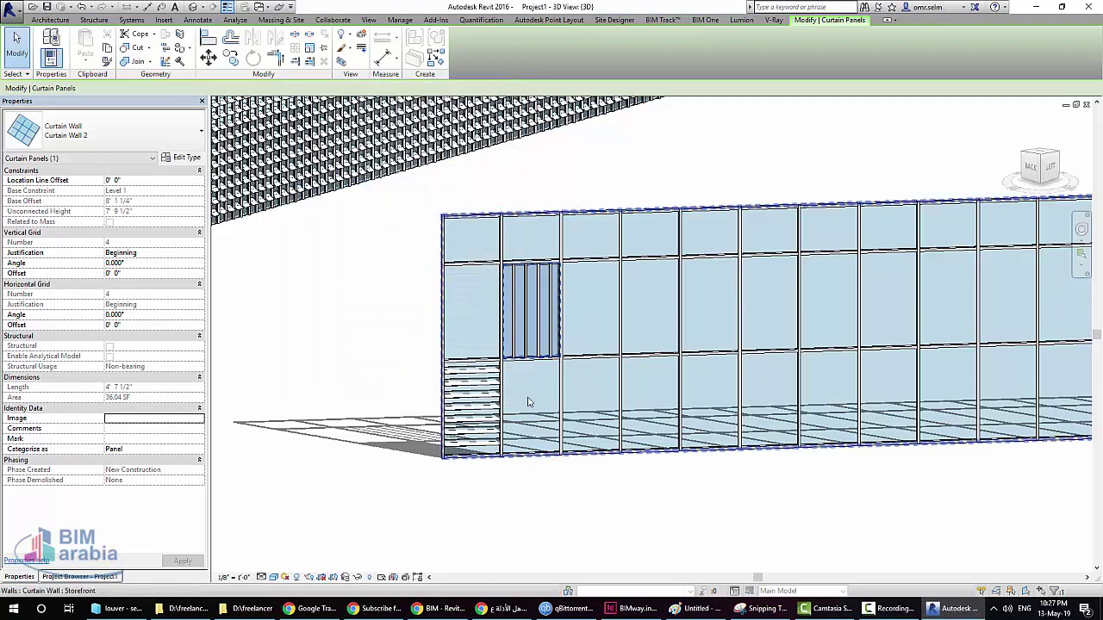
{"action": "left_click", "coordinate": [509, 510]}
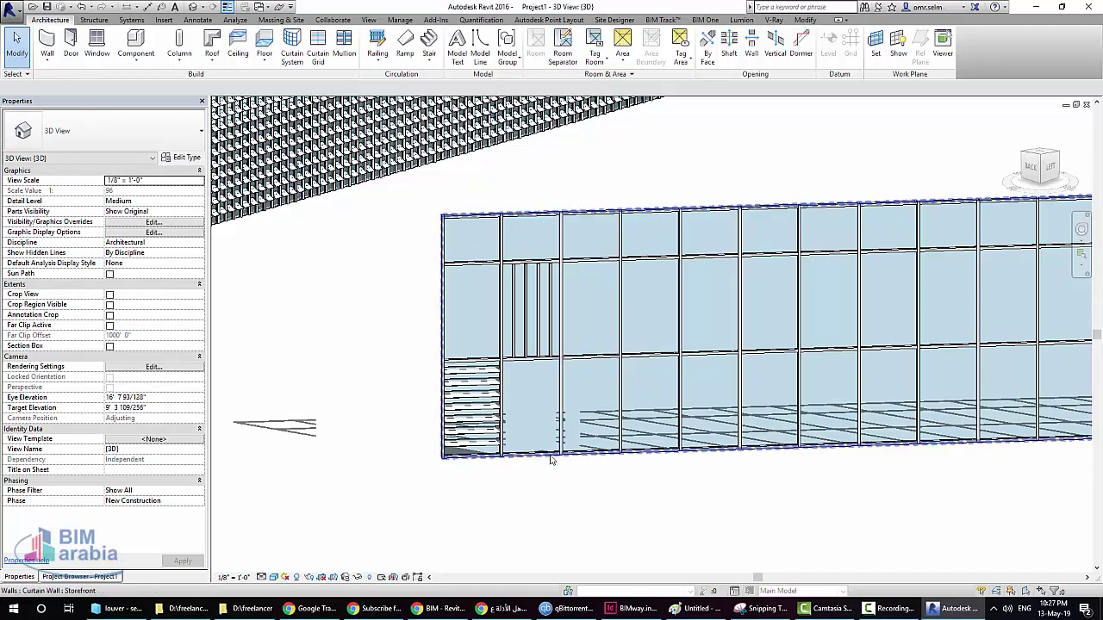
Step: Swap the middle-row panel fourth from left to the louvered Curtain Wall 1 type
{"action": "mouse_move", "coordinate": [600, 482]}
{"action": "middle_mouse_down", "text": "shift"}
{"action": "mouse_move", "coordinate": [625, 507]}
{"action": "mouse_move", "coordinate": [586, 406]}
{"action": "mouse_move", "coordinate": [640, 353]}
{"action": "middle_mouse_up", "text": "shift"}
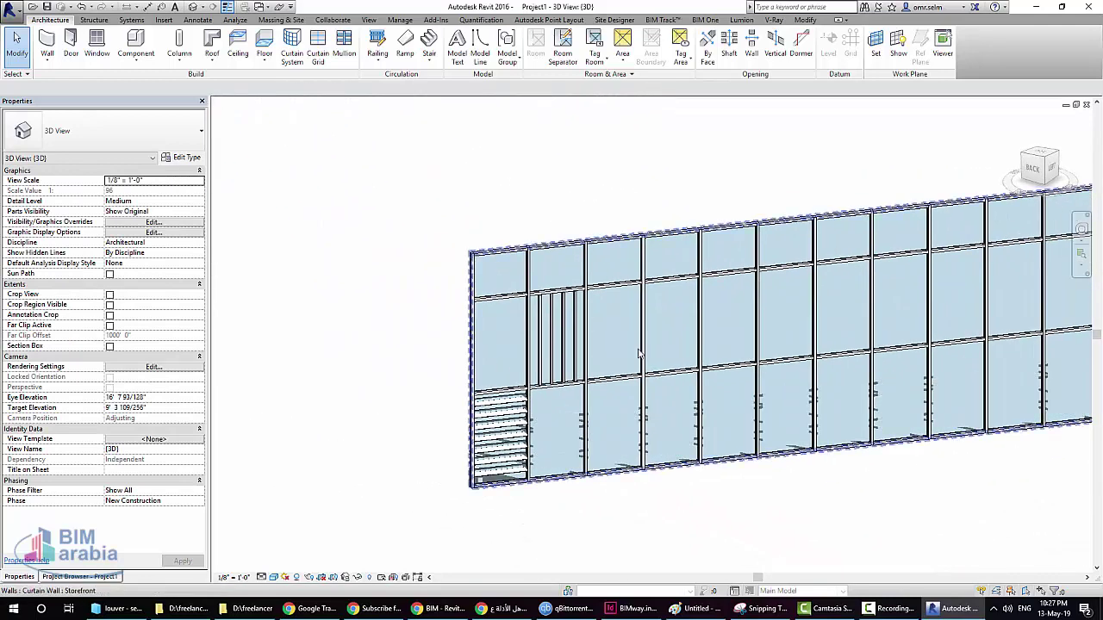
{"action": "left_click", "coordinate": [666, 342]}
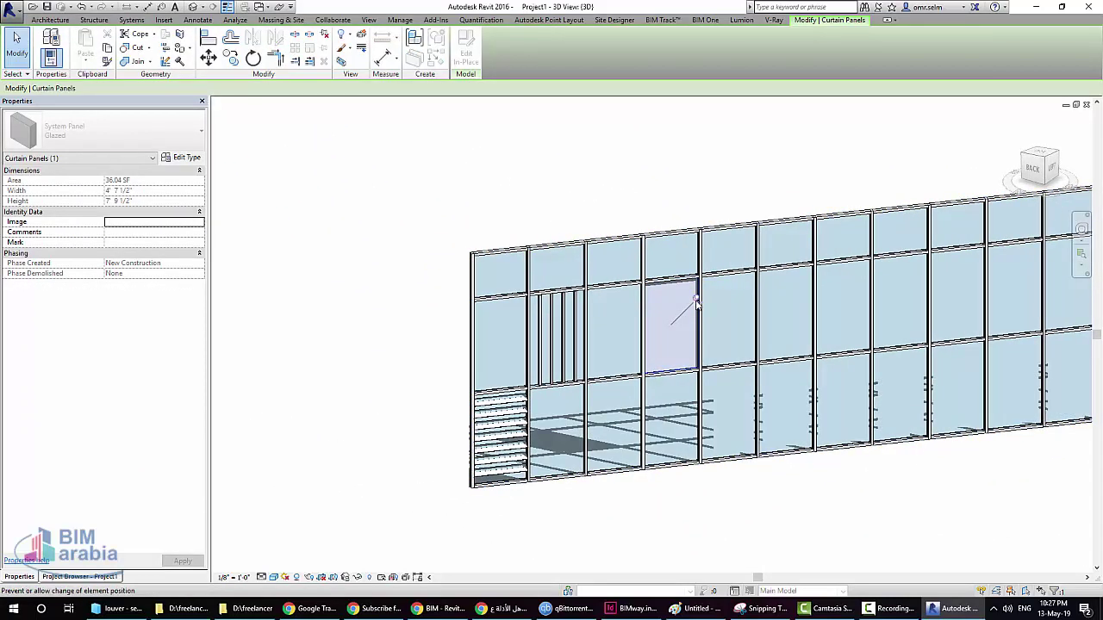
{"action": "left_click", "coordinate": [112, 131]}
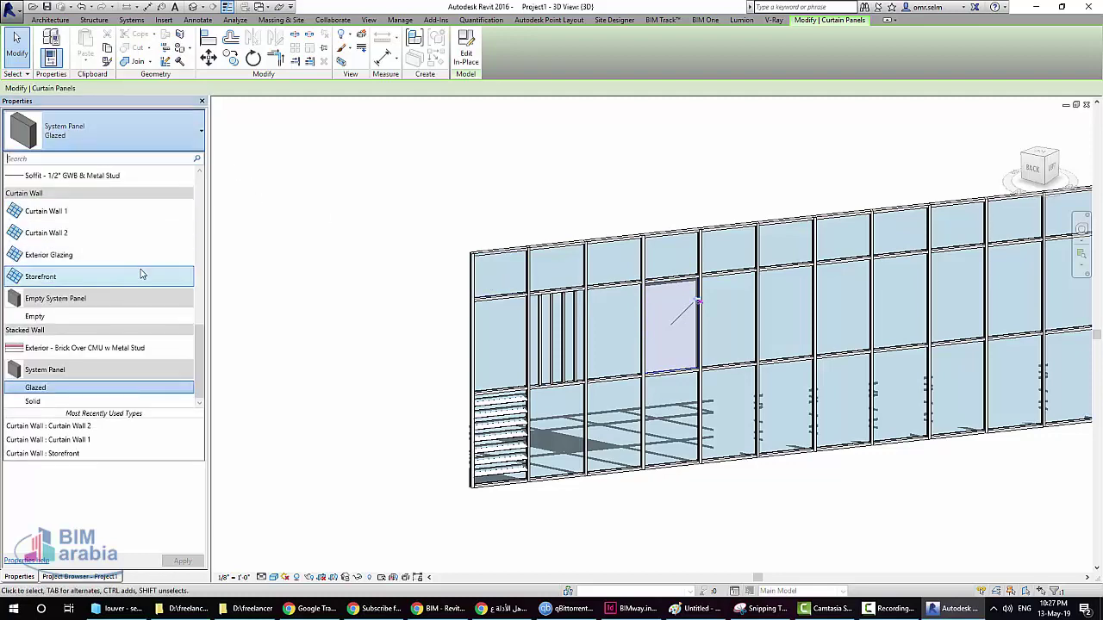
{"action": "left_click", "coordinate": [86, 215]}
{"action": "left_click", "coordinate": [414, 217]}
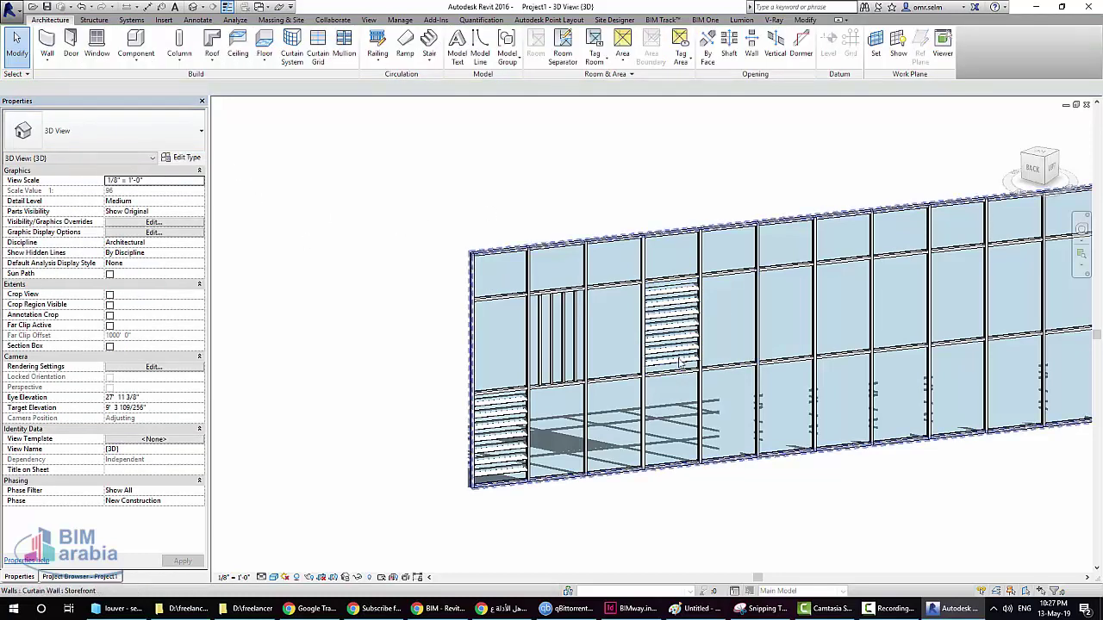
{"action": "middle_click_drag", "start_coordinate": [635, 387], "coordinate": [568, 390], "text": "shift"}
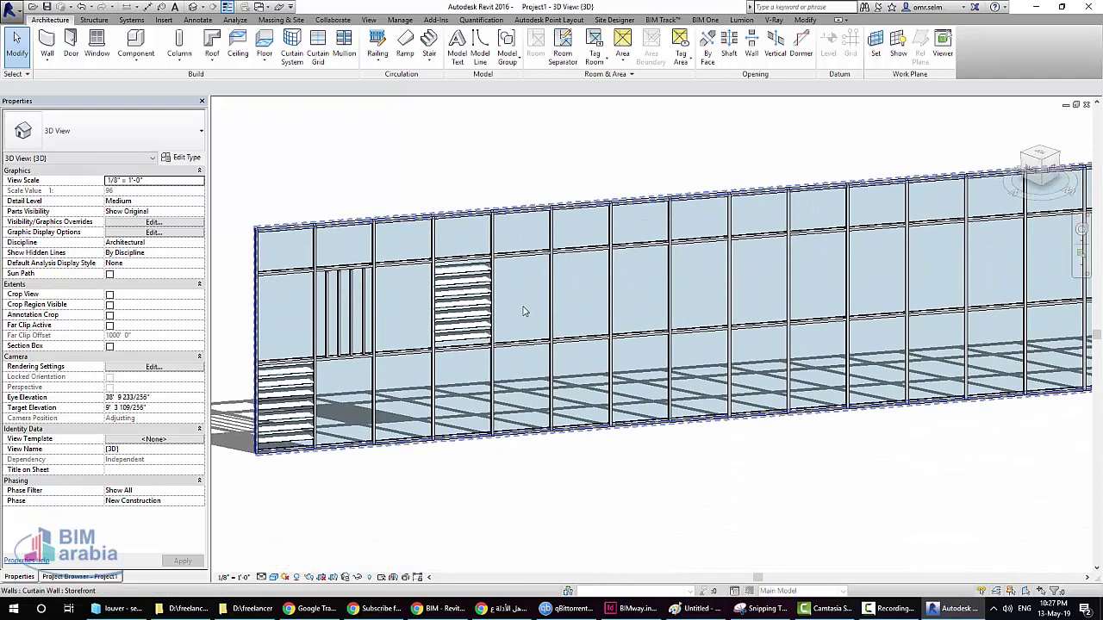